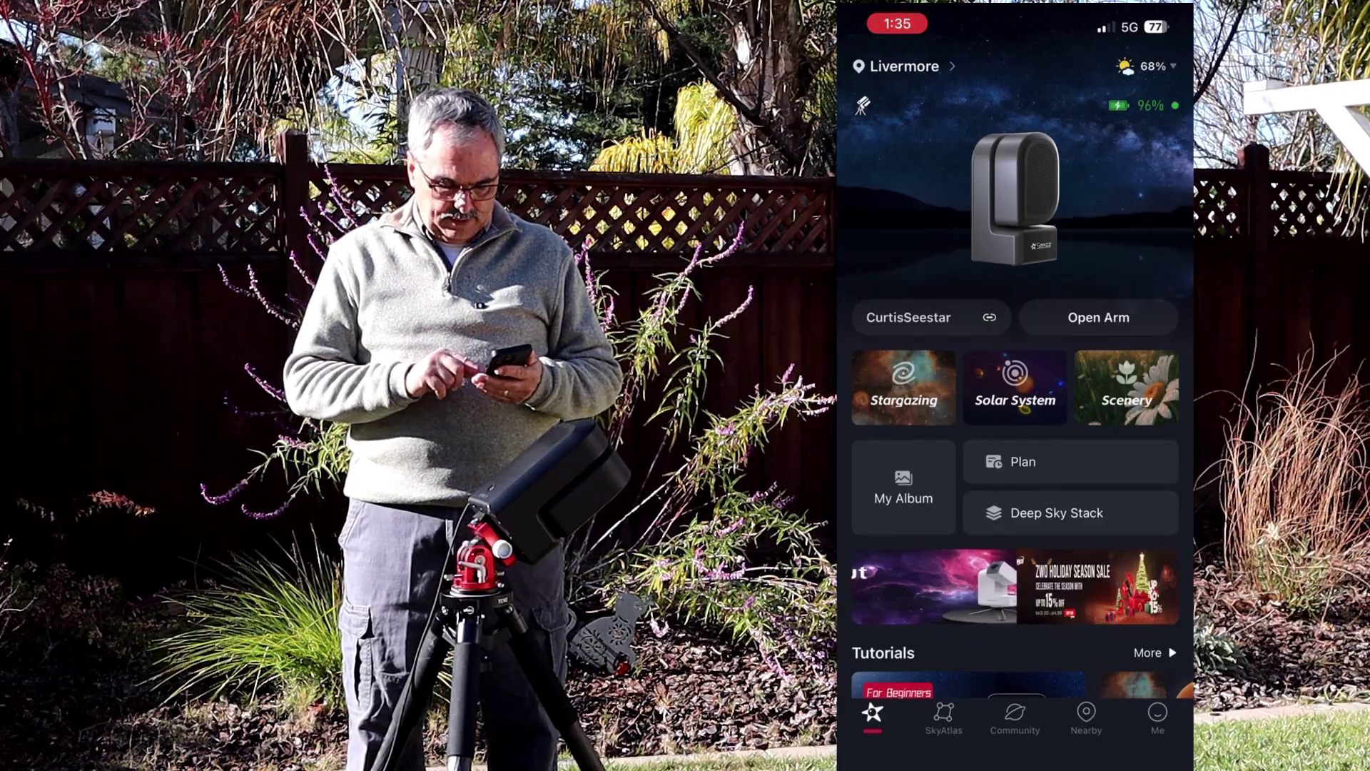
# Check in the Seestar app that firmware v6.45 is up to date, then go back to device settings.
pyautogui.click(1157, 714)
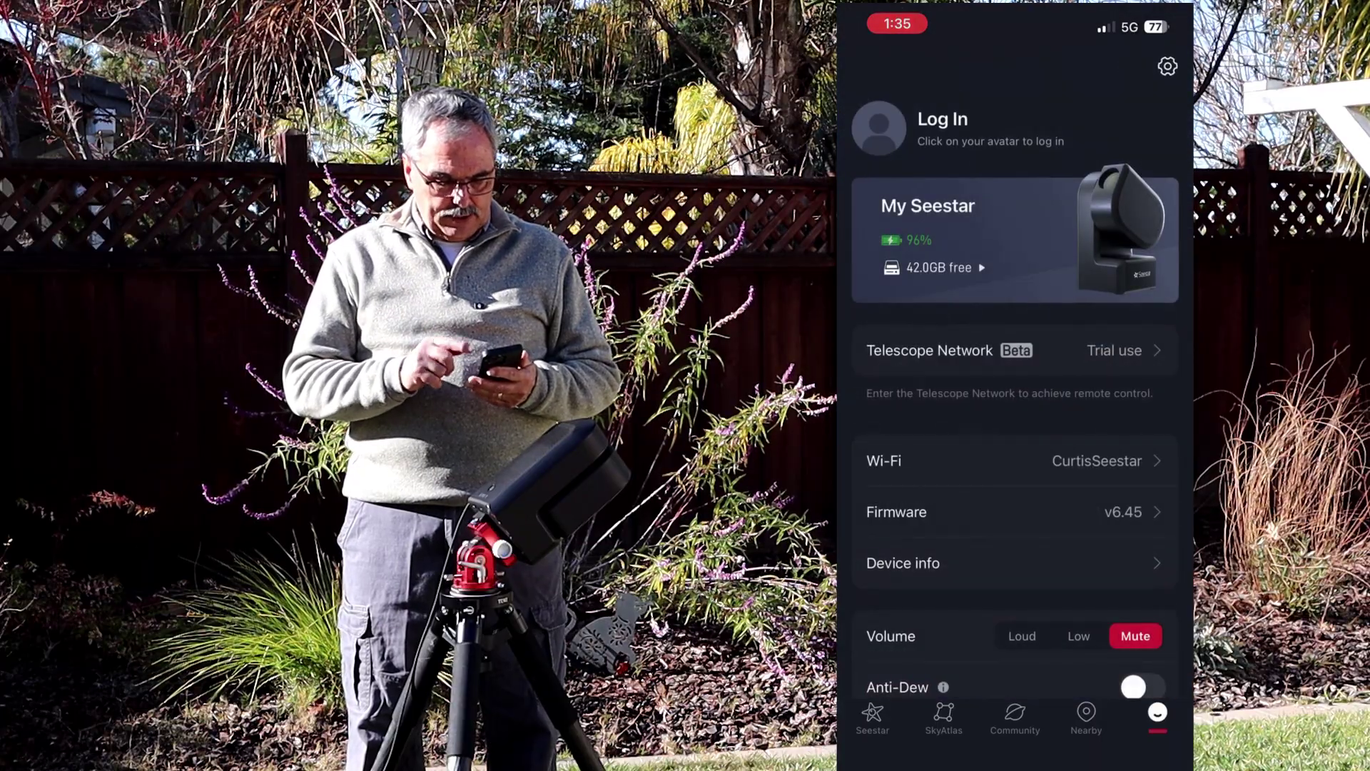
pyautogui.scroll(-3, 1016, 428)
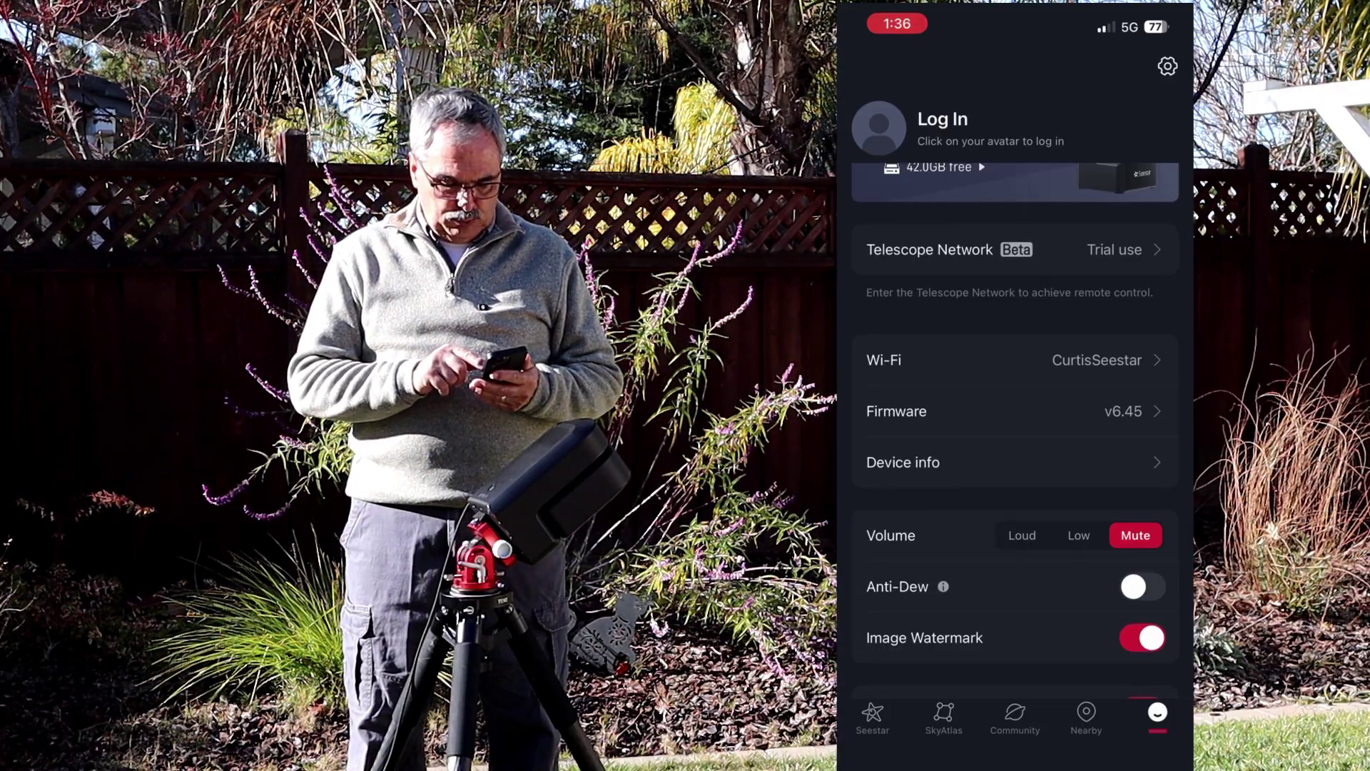
pyautogui.click(1013, 411)
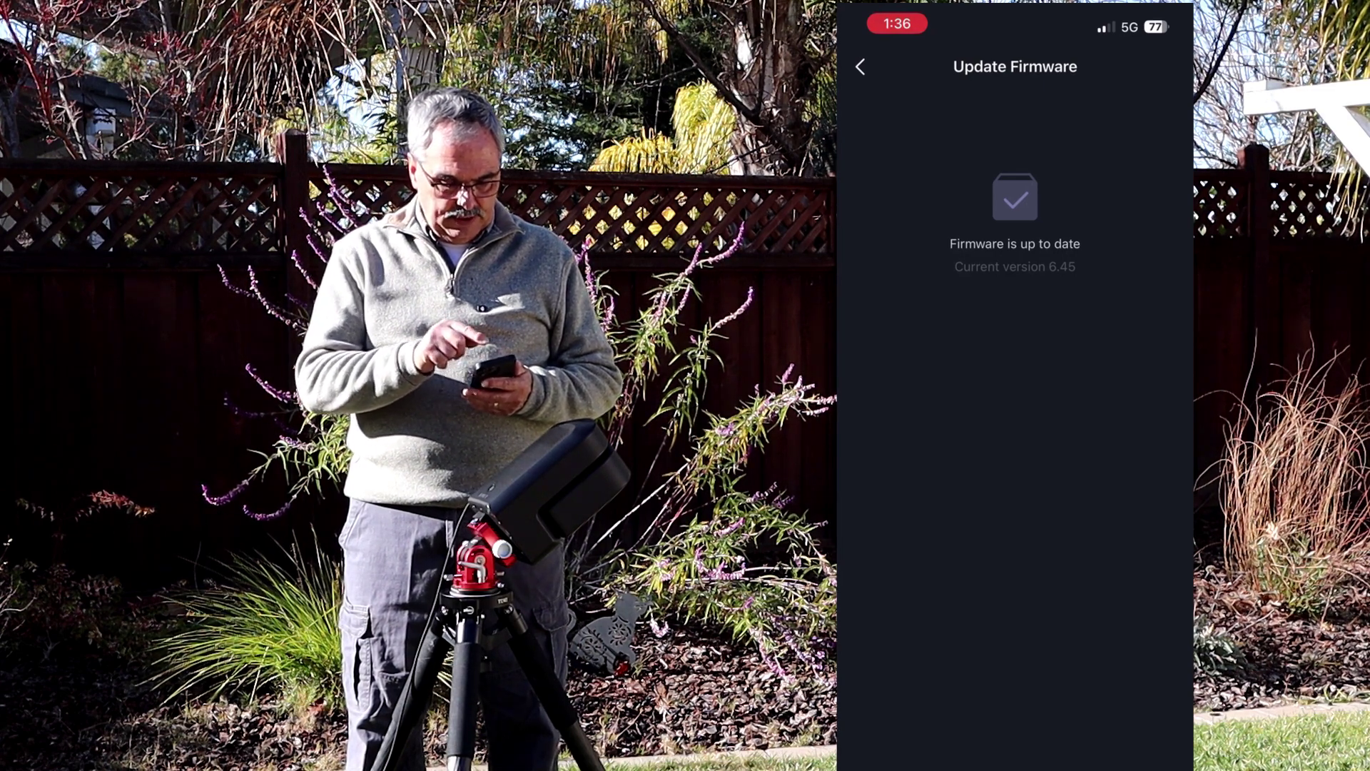
pyautogui.click(859, 66)
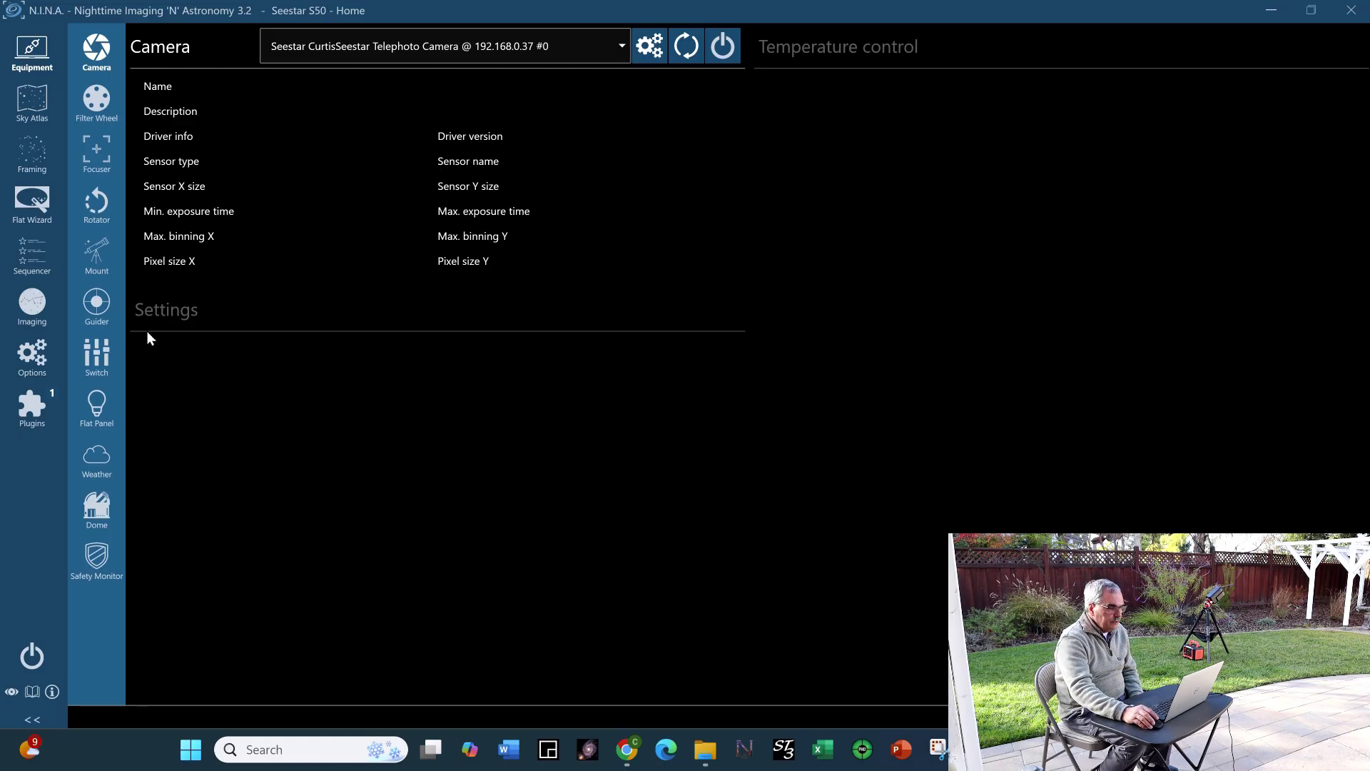
# Choose Mount Dither as N.I.N.A.'s guider, then move to the Switch equipment page.
pyautogui.click(96, 301)
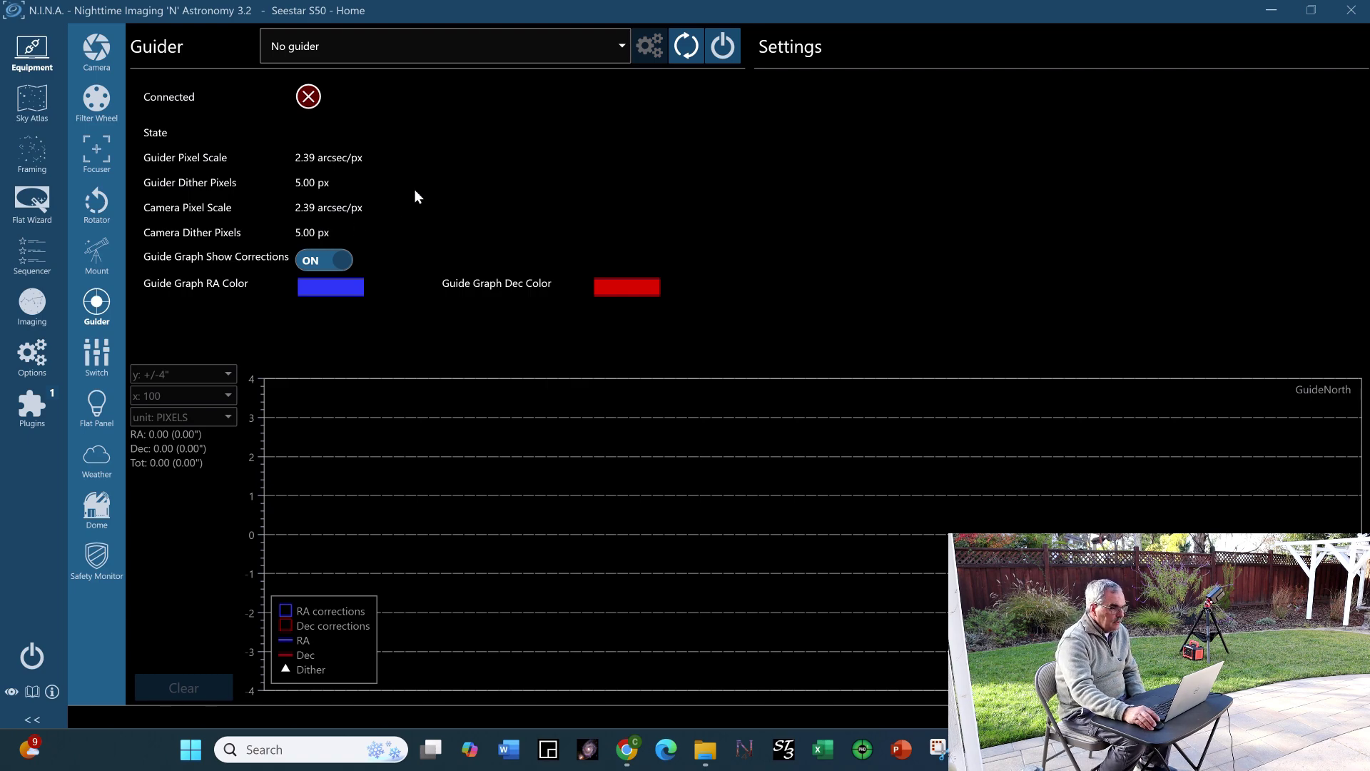
pyautogui.click(621, 44)
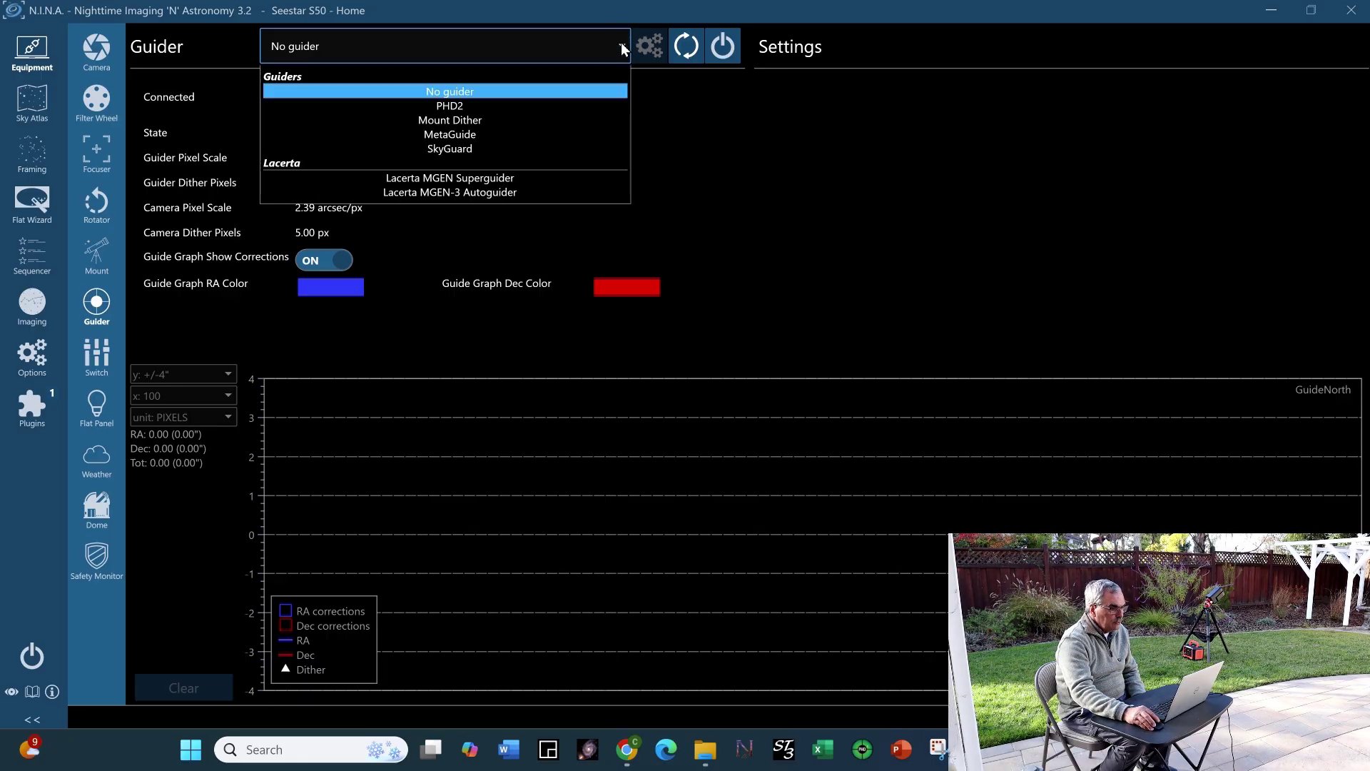
pyautogui.click(496, 119)
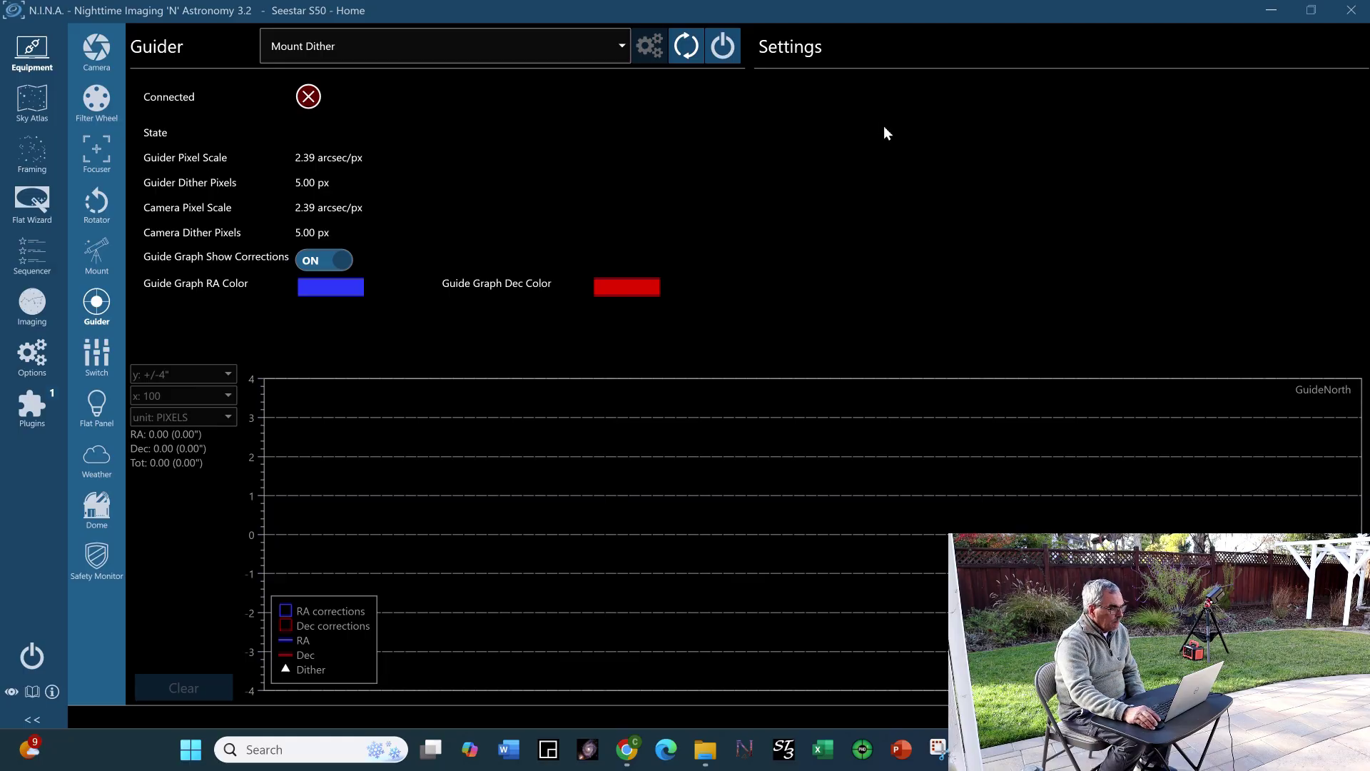
pyautogui.click(93, 355)
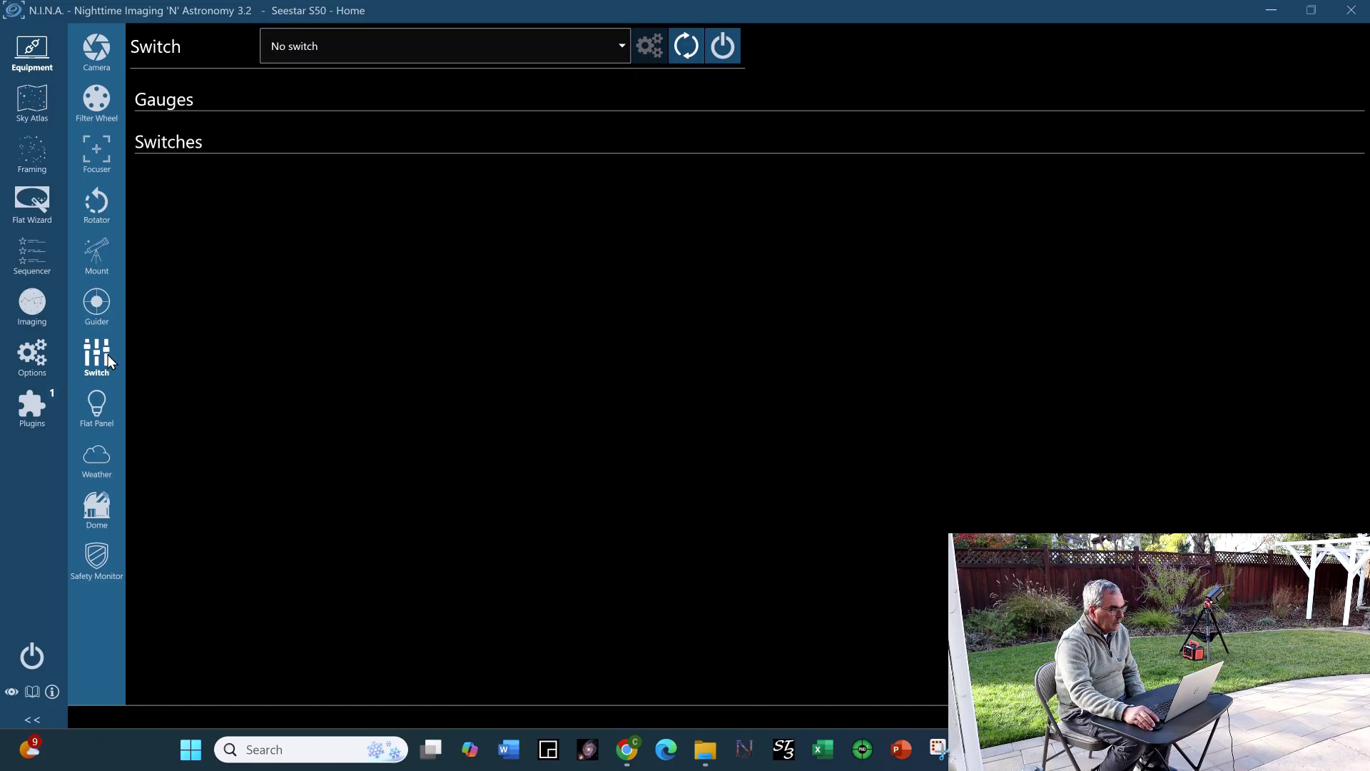
# Check the switch list for the Seestar Alpaca switch, then start Connect All equipment.
pyautogui.click(622, 50)
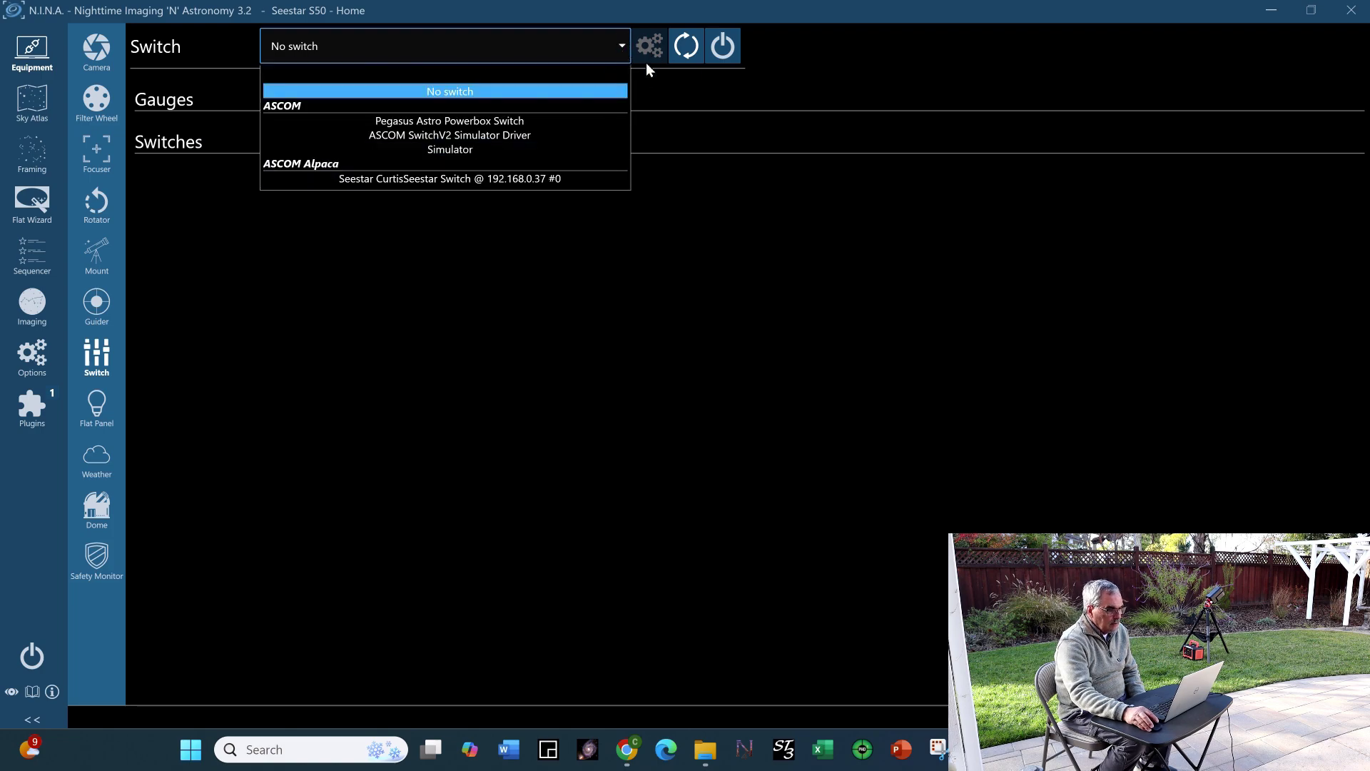
pyautogui.click(684, 281)
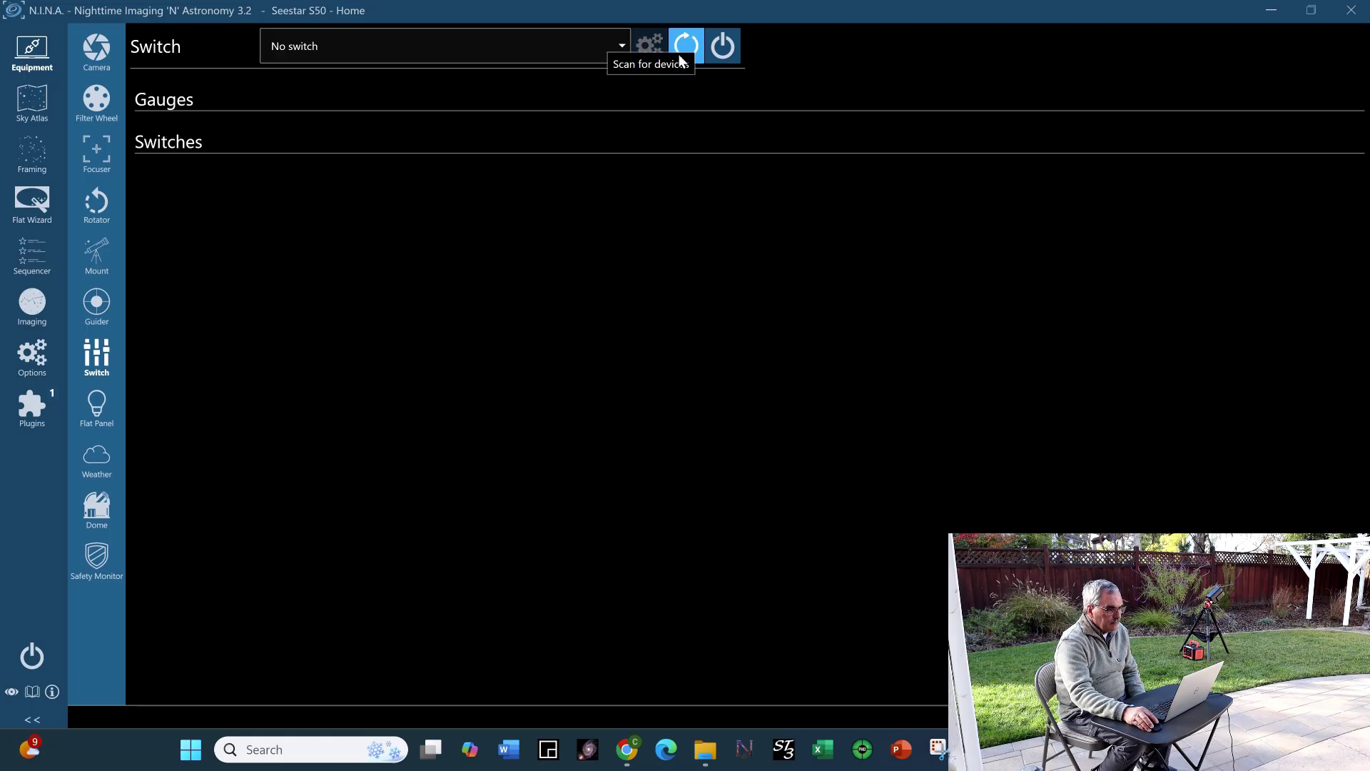
pyautogui.click(621, 46)
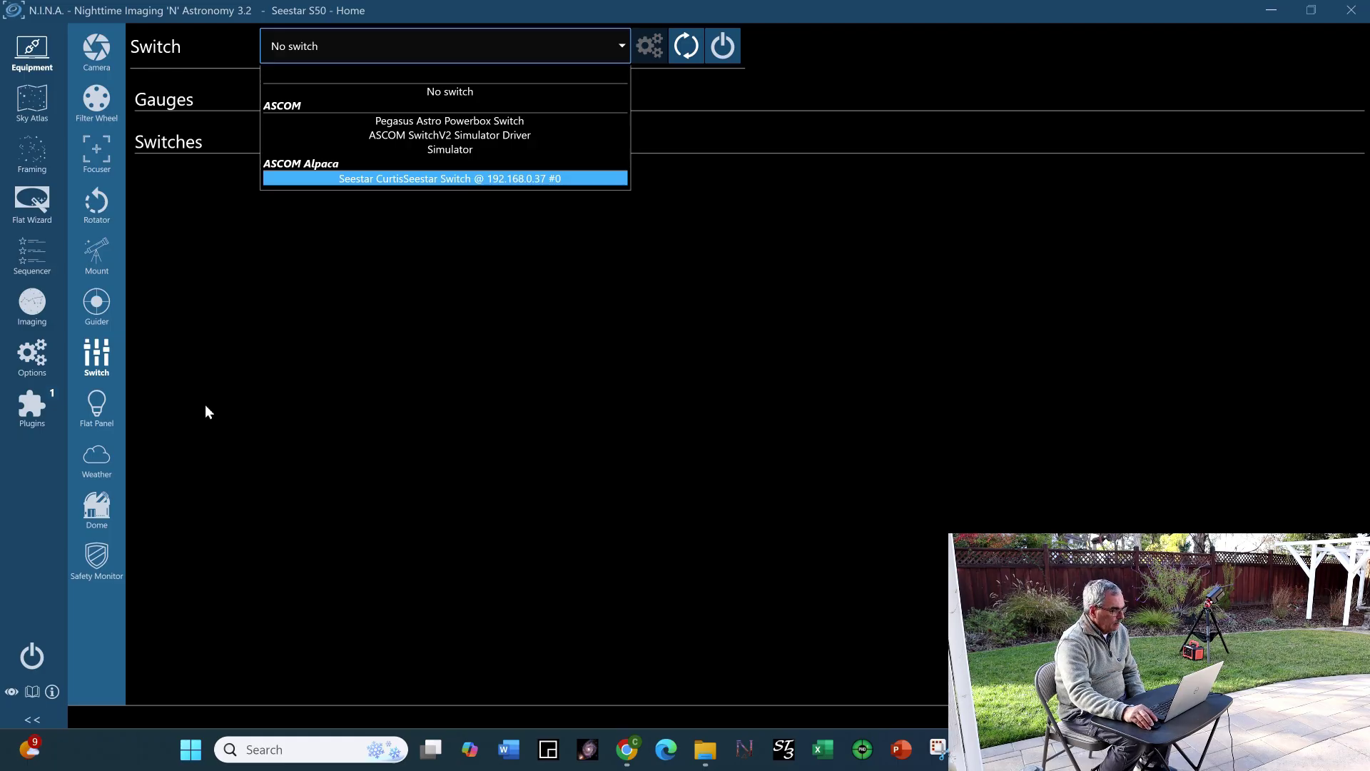
pyautogui.click(196, 605)
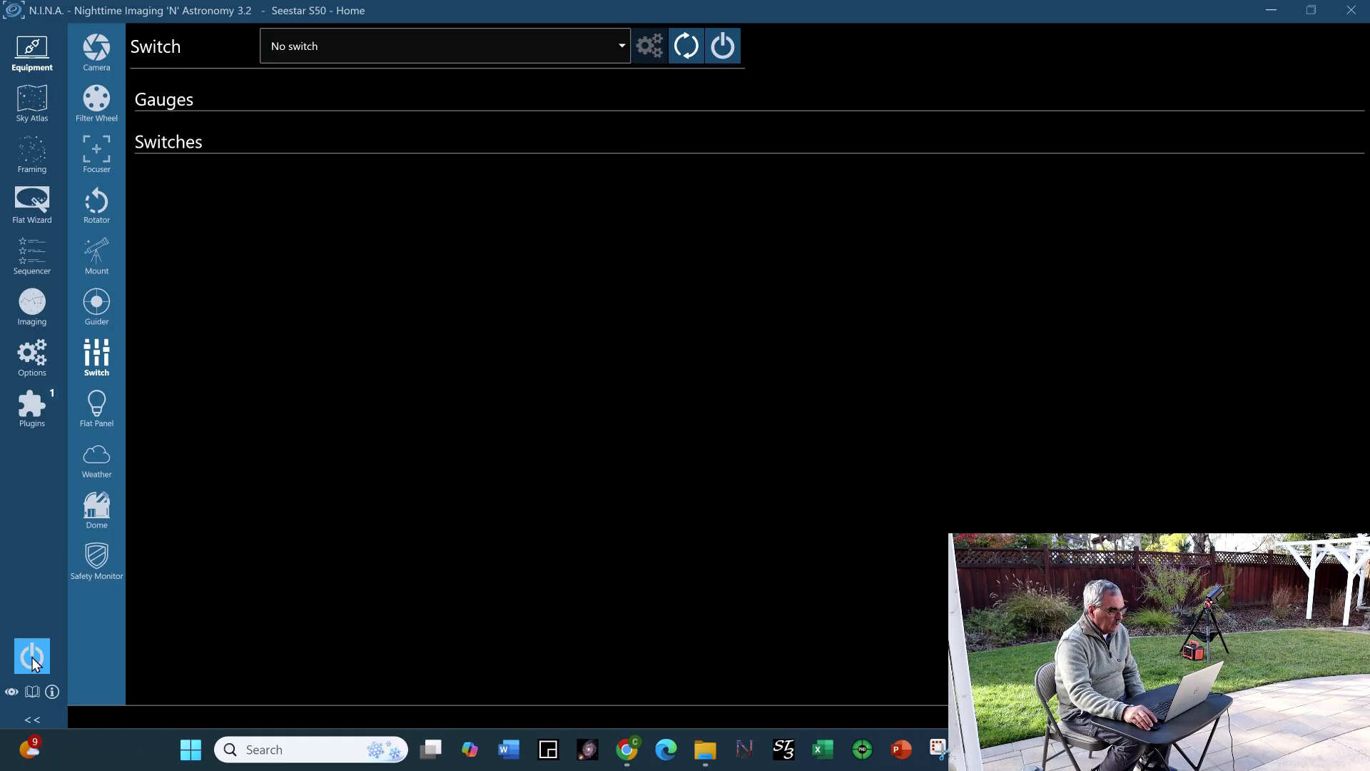
pyautogui.click(31, 657)
# Connect all devices, sync site location from N.I.N.A. to the mount, and dismiss notifications.
pyautogui.click(755, 410)
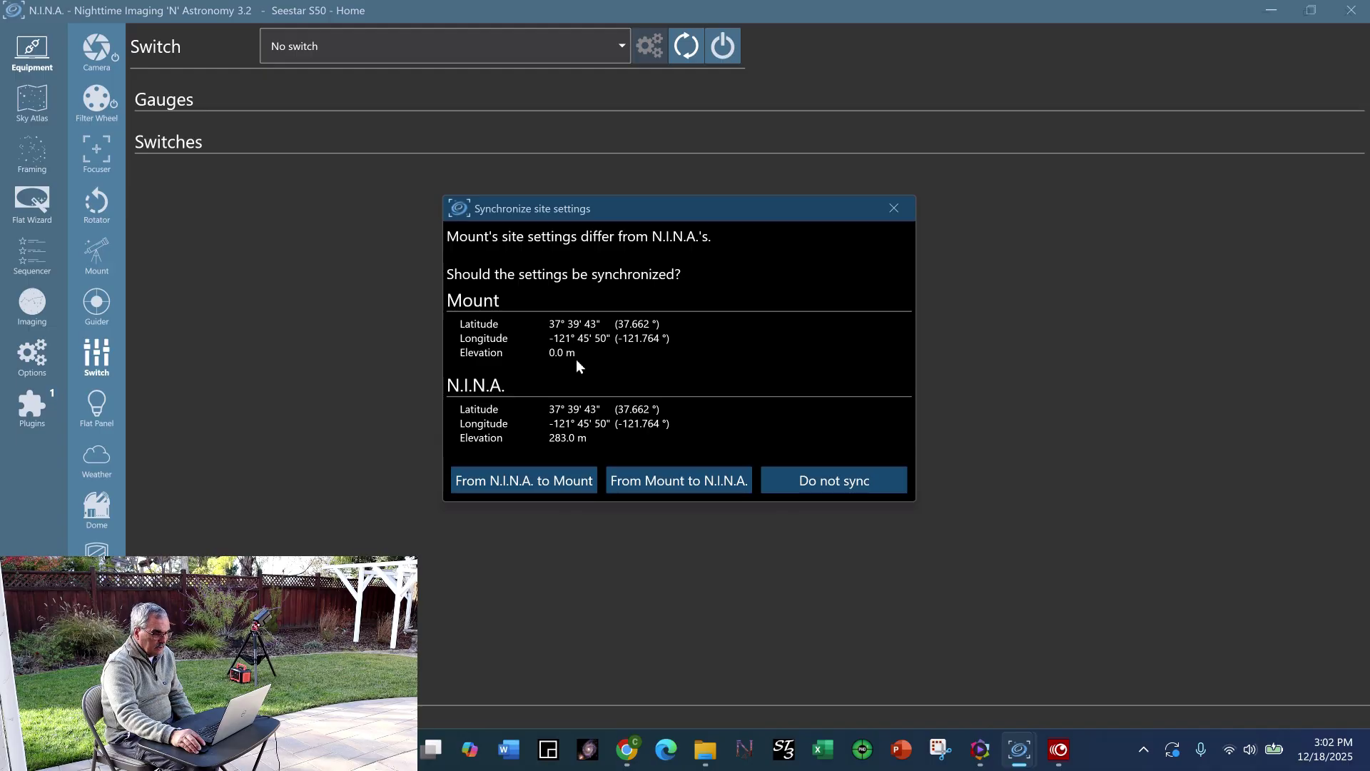
pyautogui.click(559, 487)
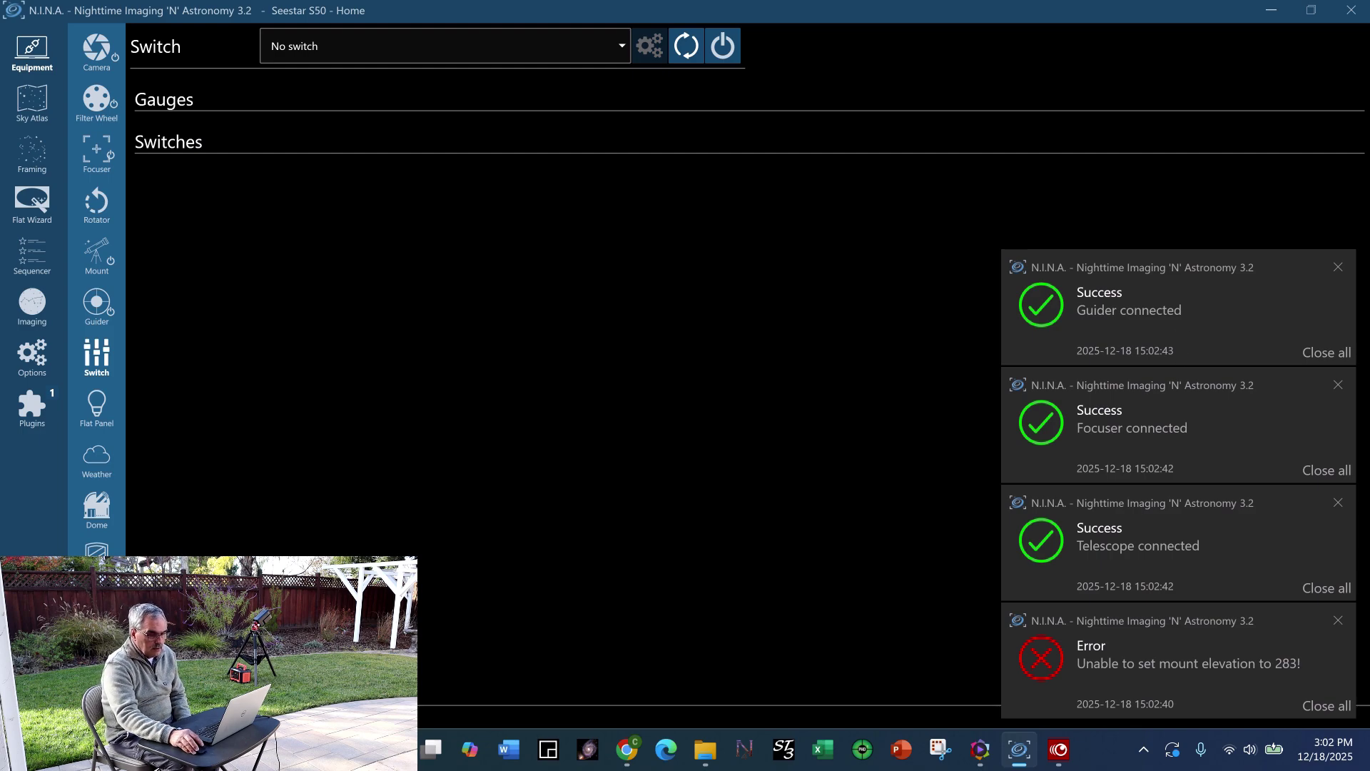
pyautogui.click(1336, 706)
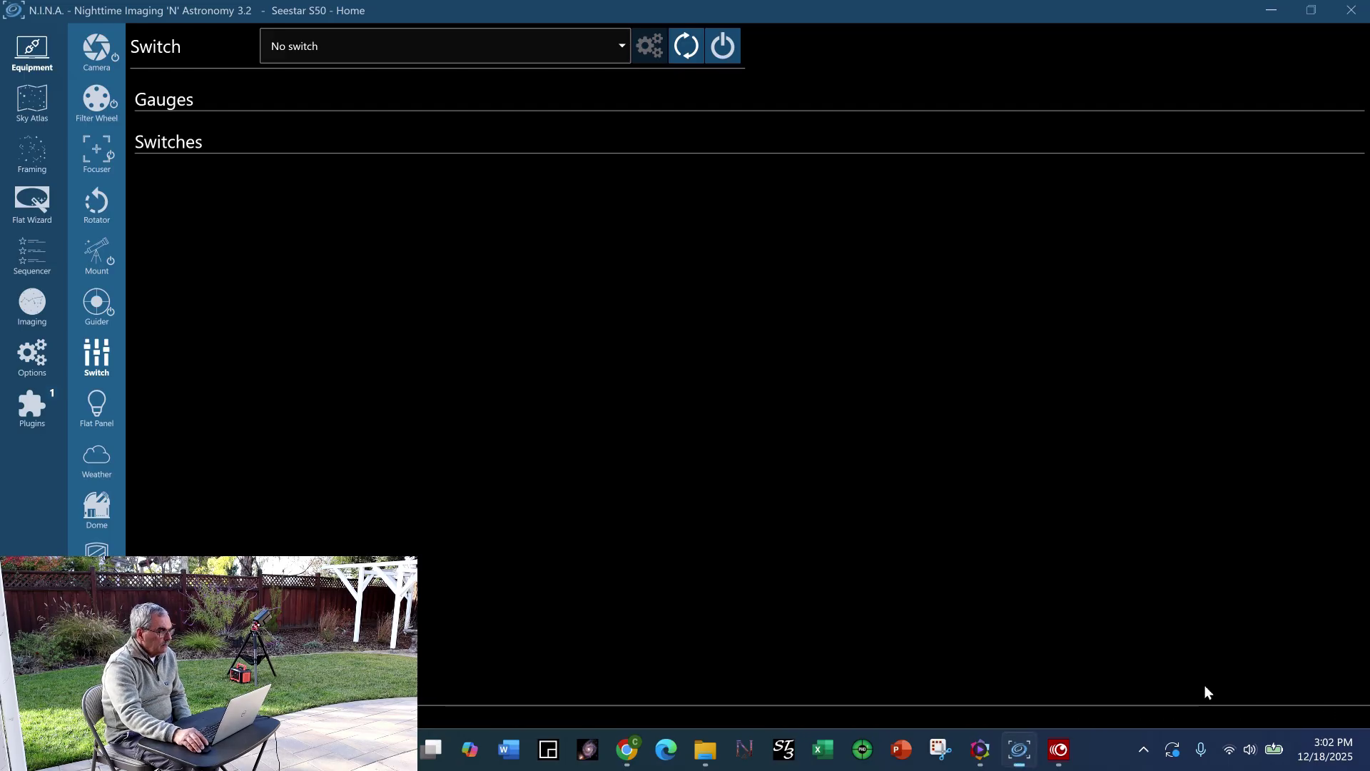
# Select and connect the Seestar Alpaca switch, then dismiss its notification.
pyautogui.click(623, 46)
pyautogui.click(561, 179)
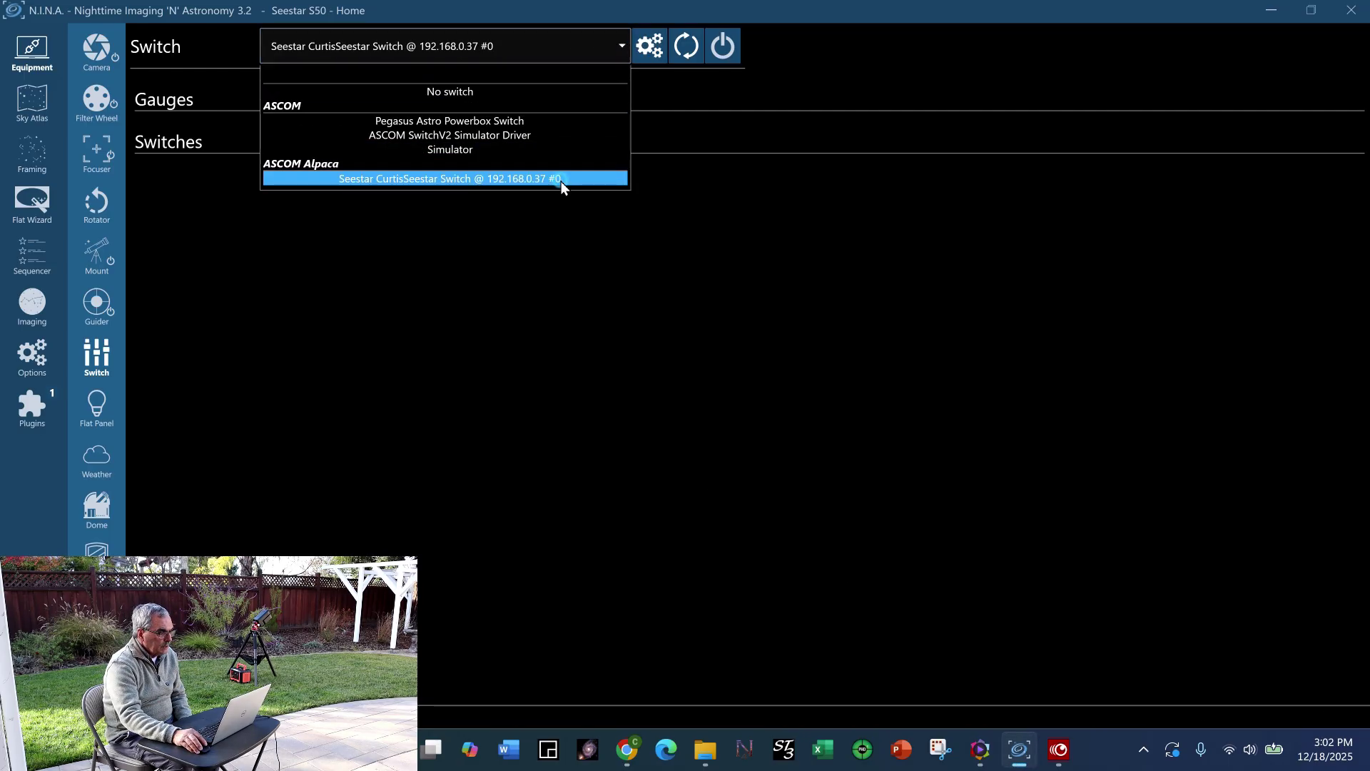
pyautogui.click(560, 179)
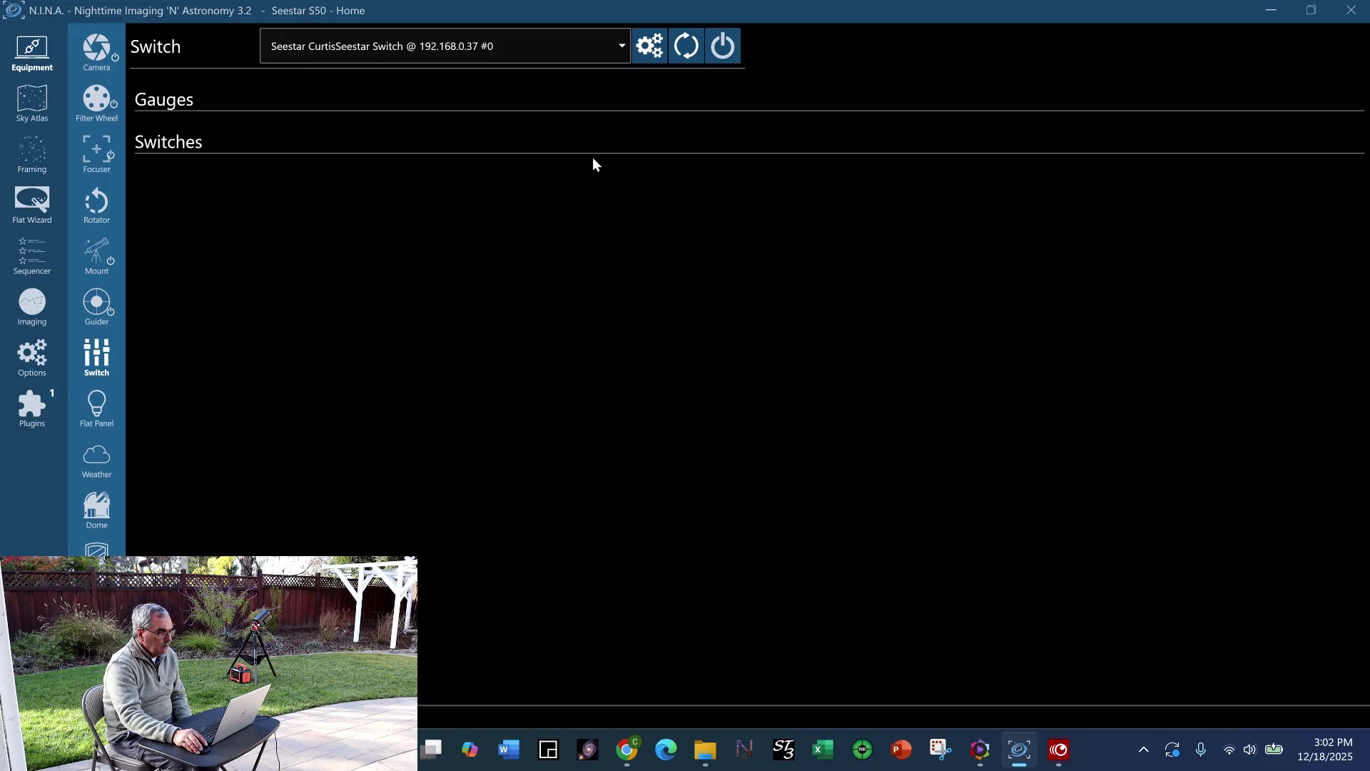
pyautogui.click(723, 48)
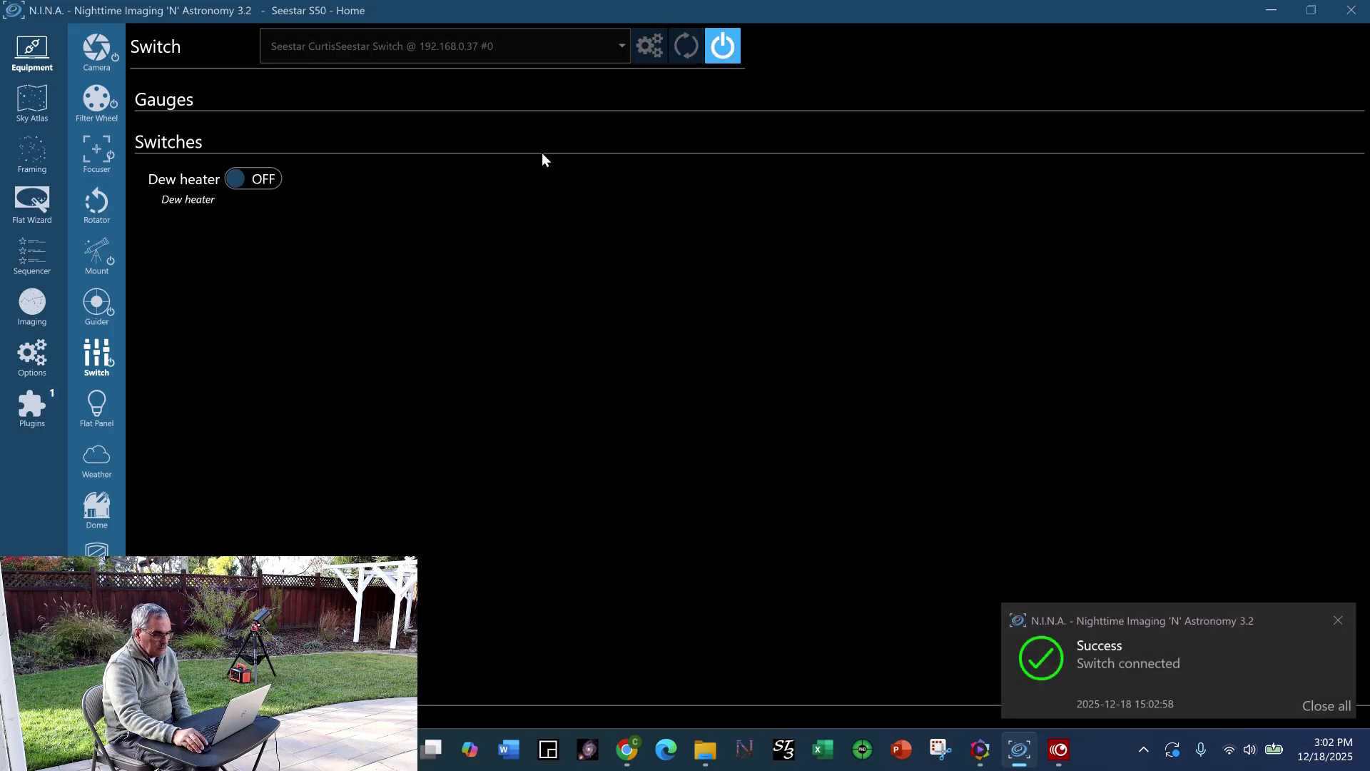
pyautogui.click(1338, 620)
# Review the connected camera, filter wheel, focuser, mount and Mount Dither guider pages.
pyautogui.click(95, 50)
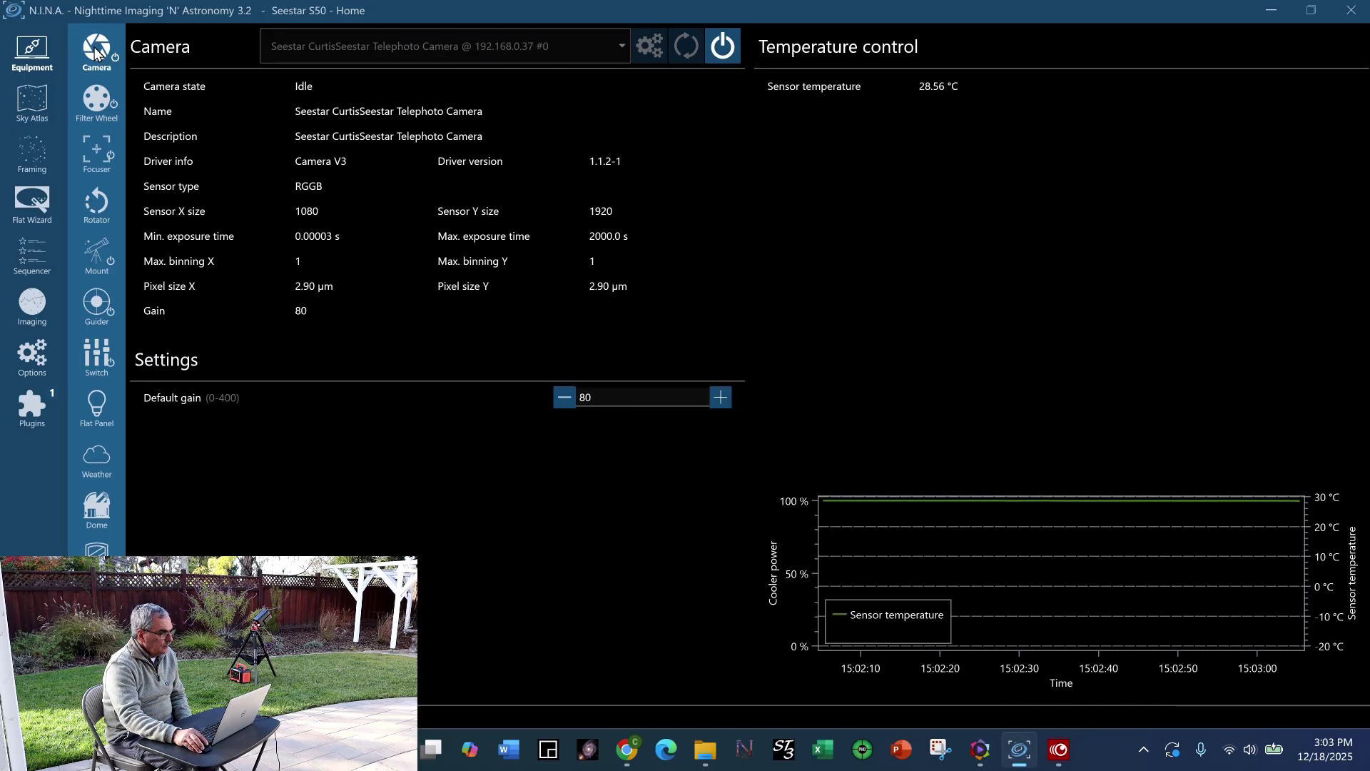
pyautogui.click(103, 103)
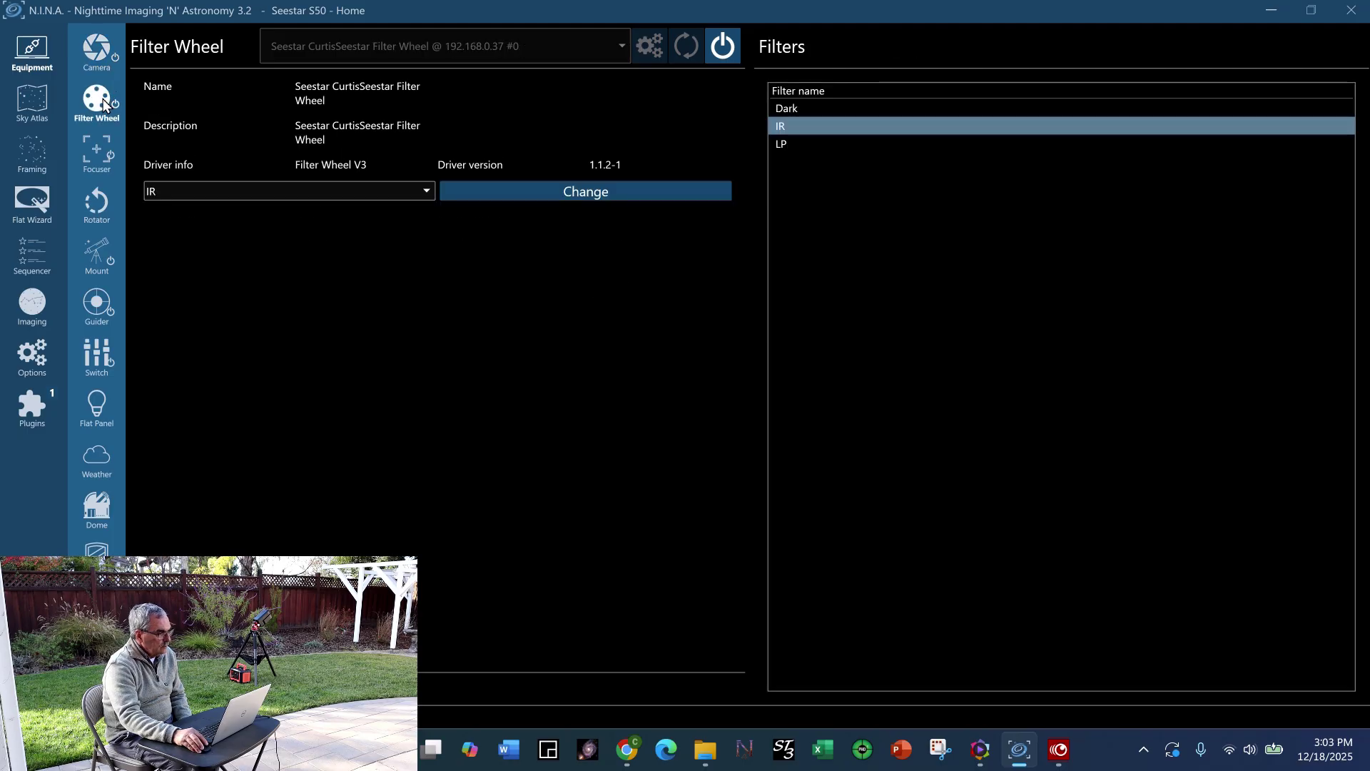
pyautogui.click(100, 159)
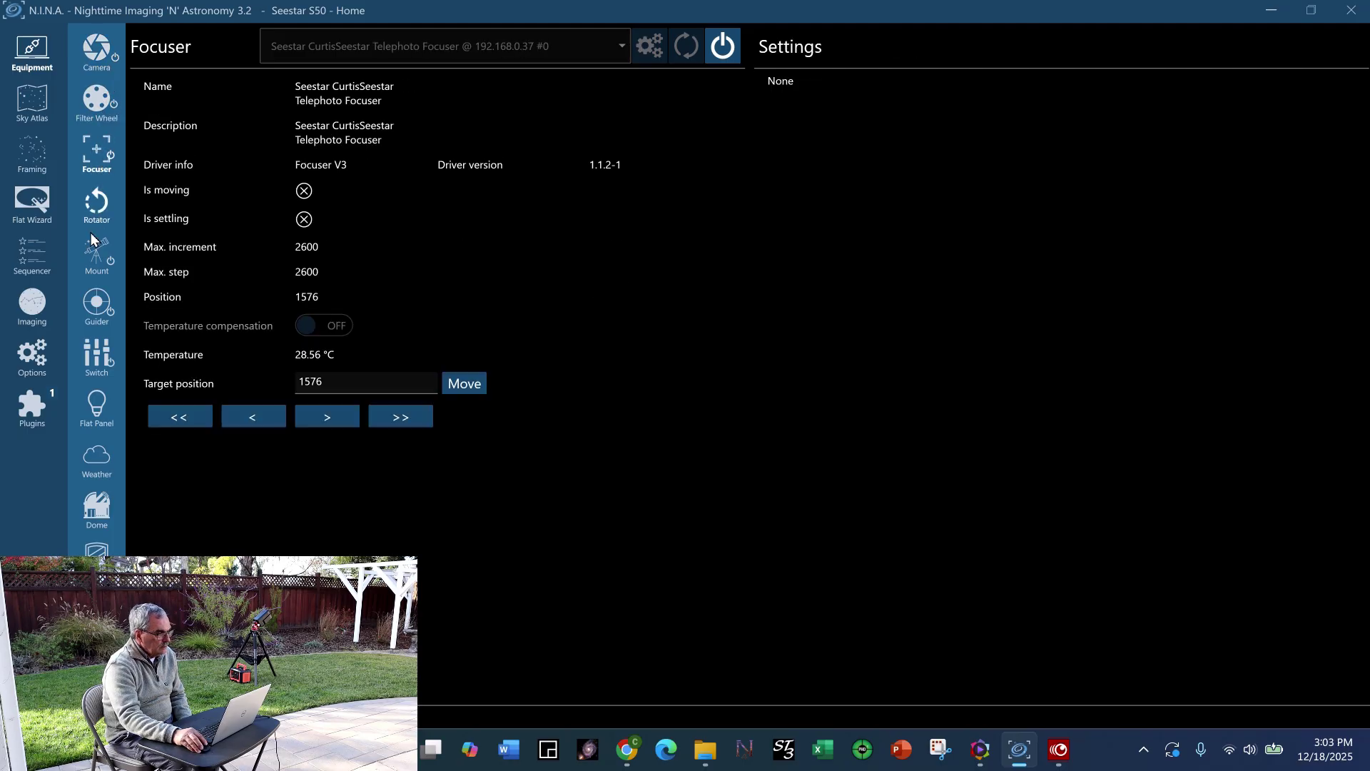
pyautogui.click(92, 258)
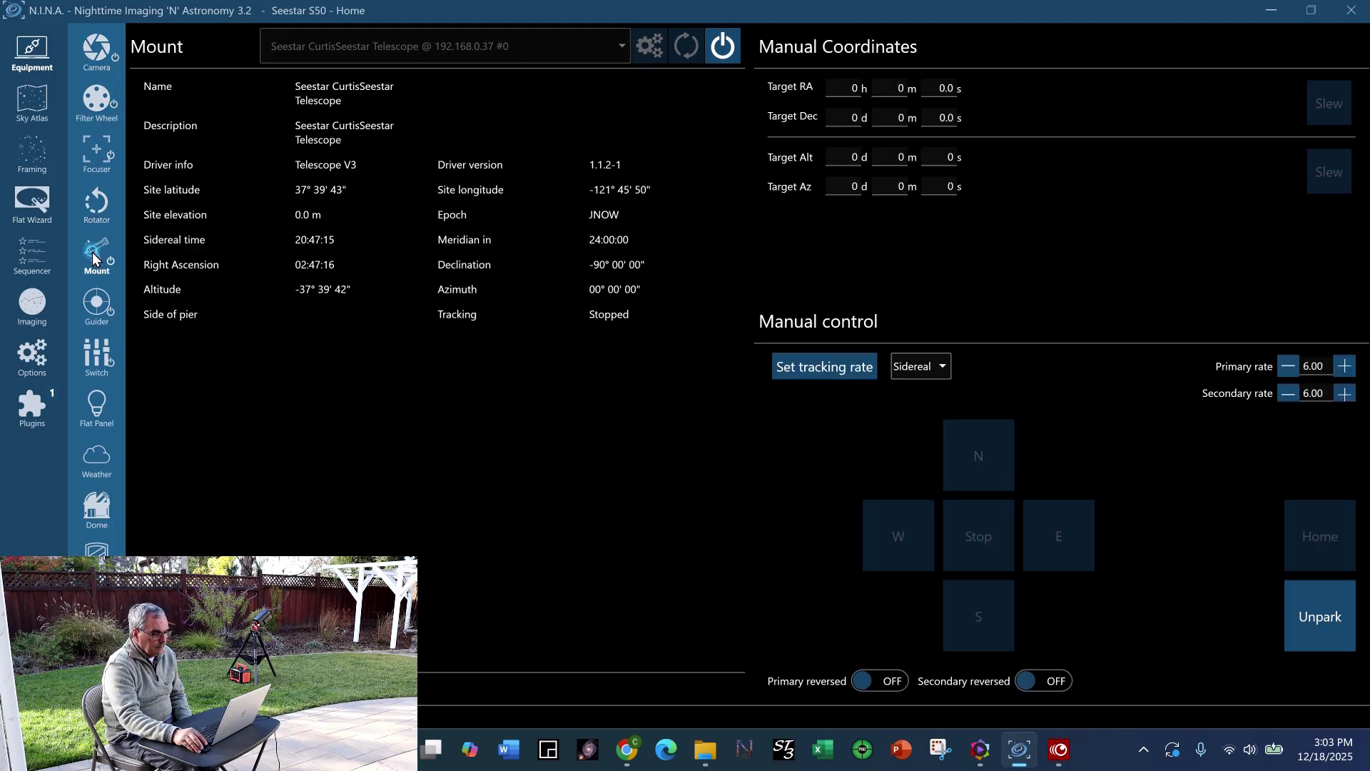
pyautogui.click(99, 307)
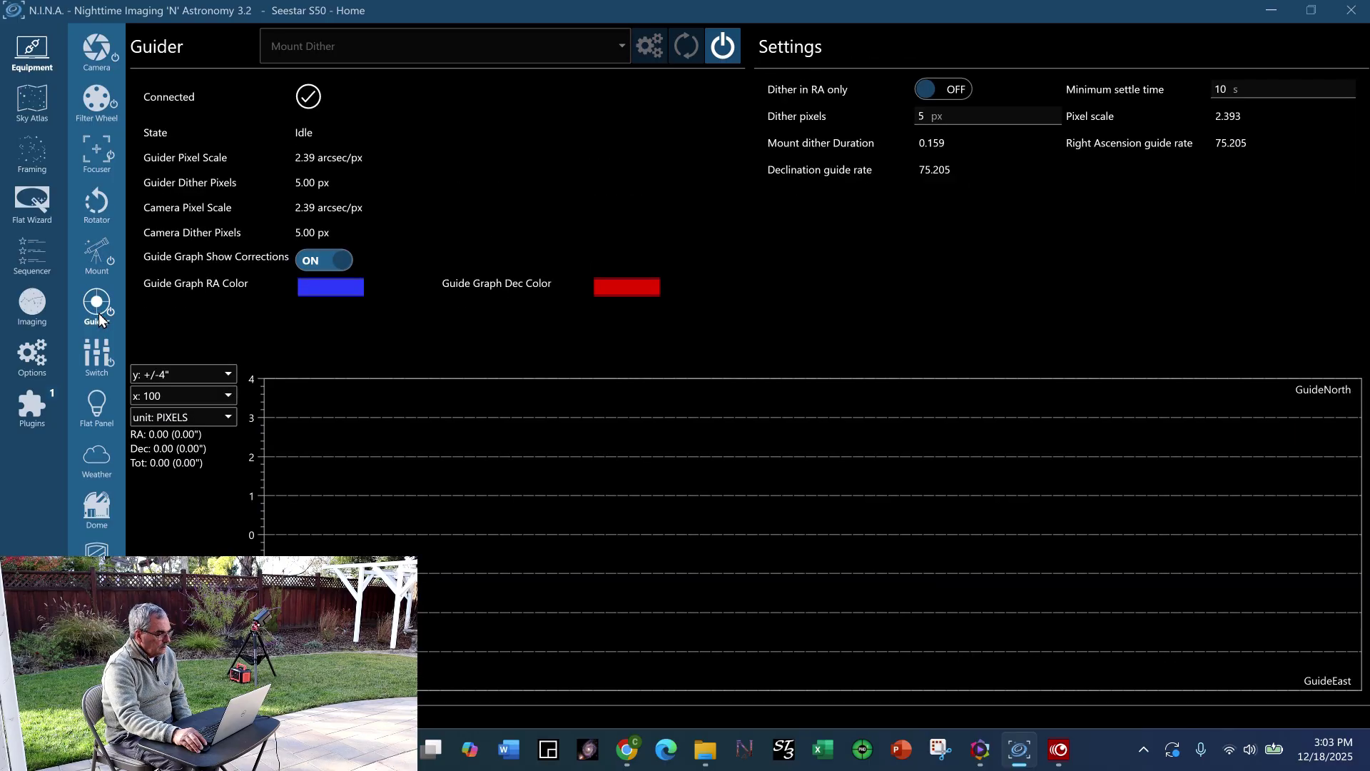
pyautogui.click(98, 363)
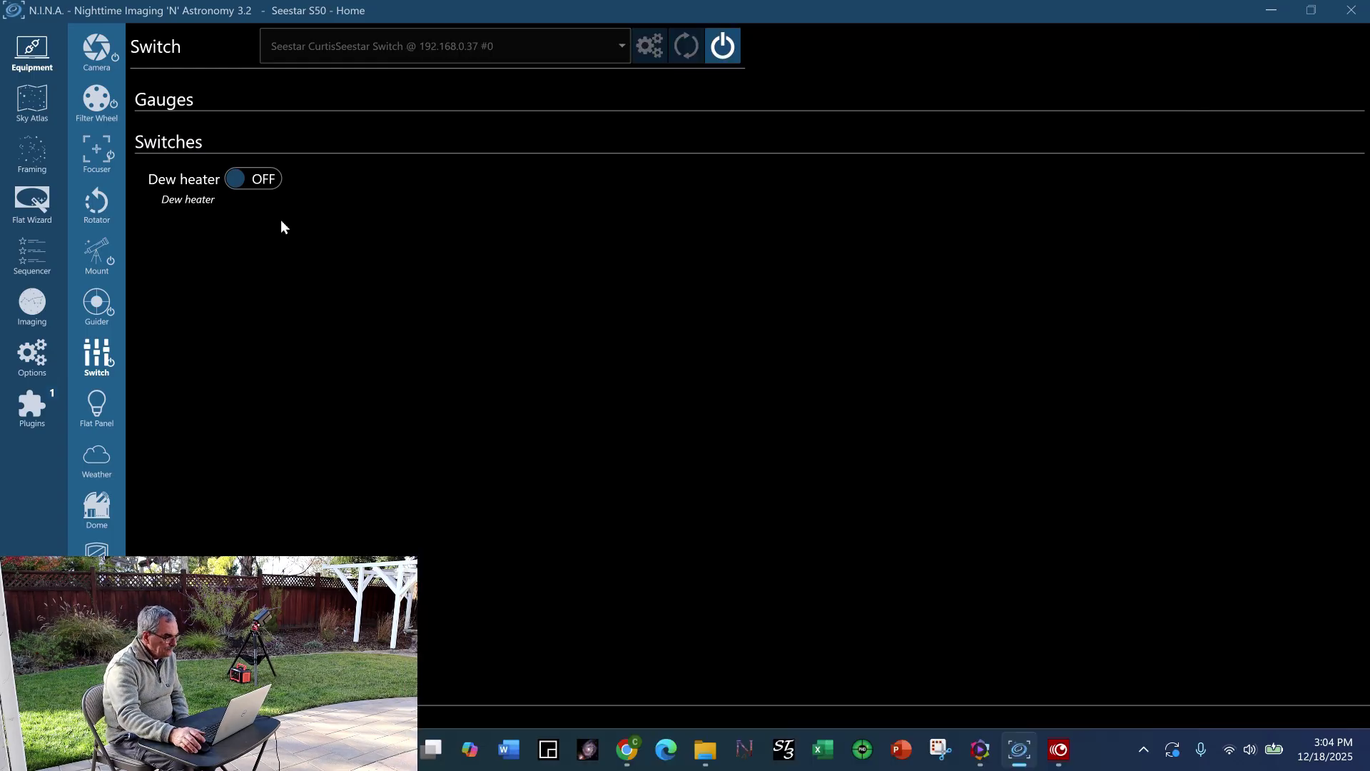
pyautogui.click(97, 303)
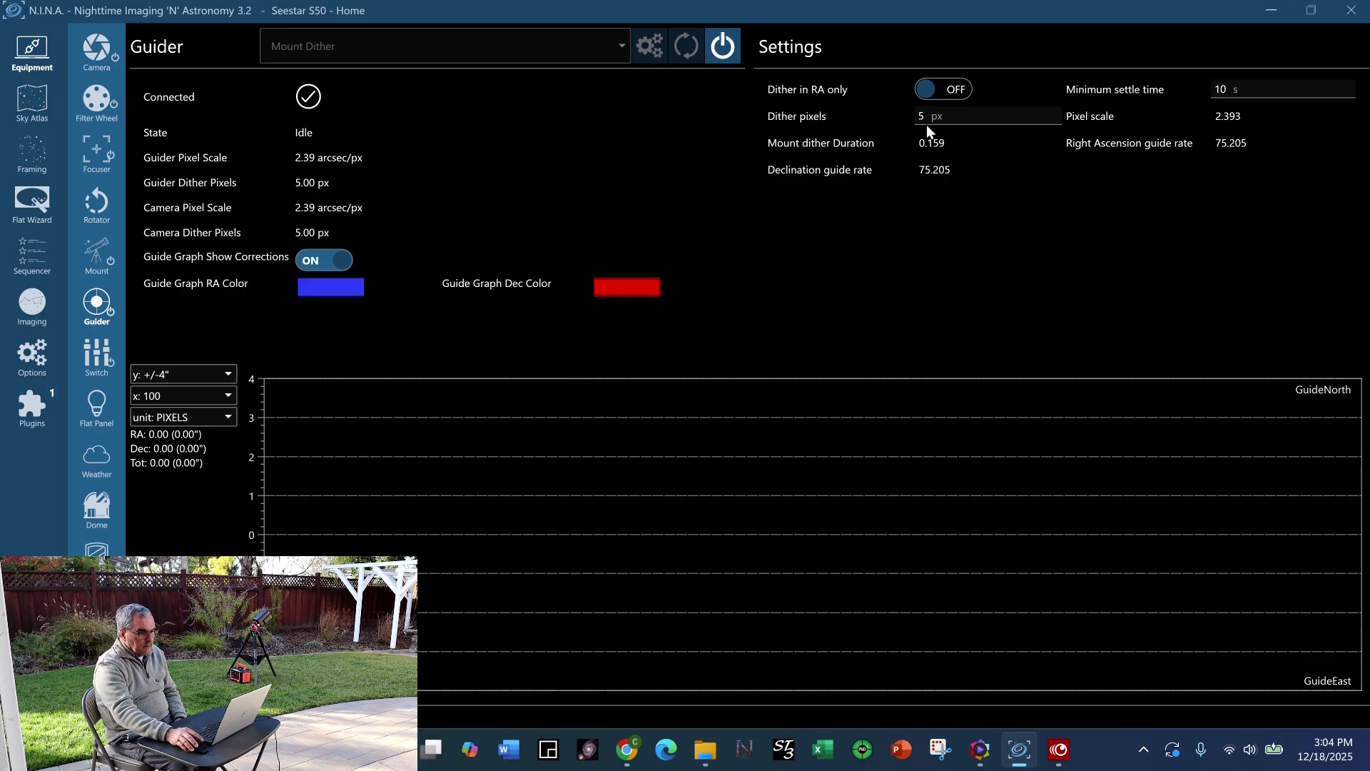
# Leave Dither in RA only off and show the Mount page.
pyautogui.click(961, 86)
pyautogui.click(959, 92)
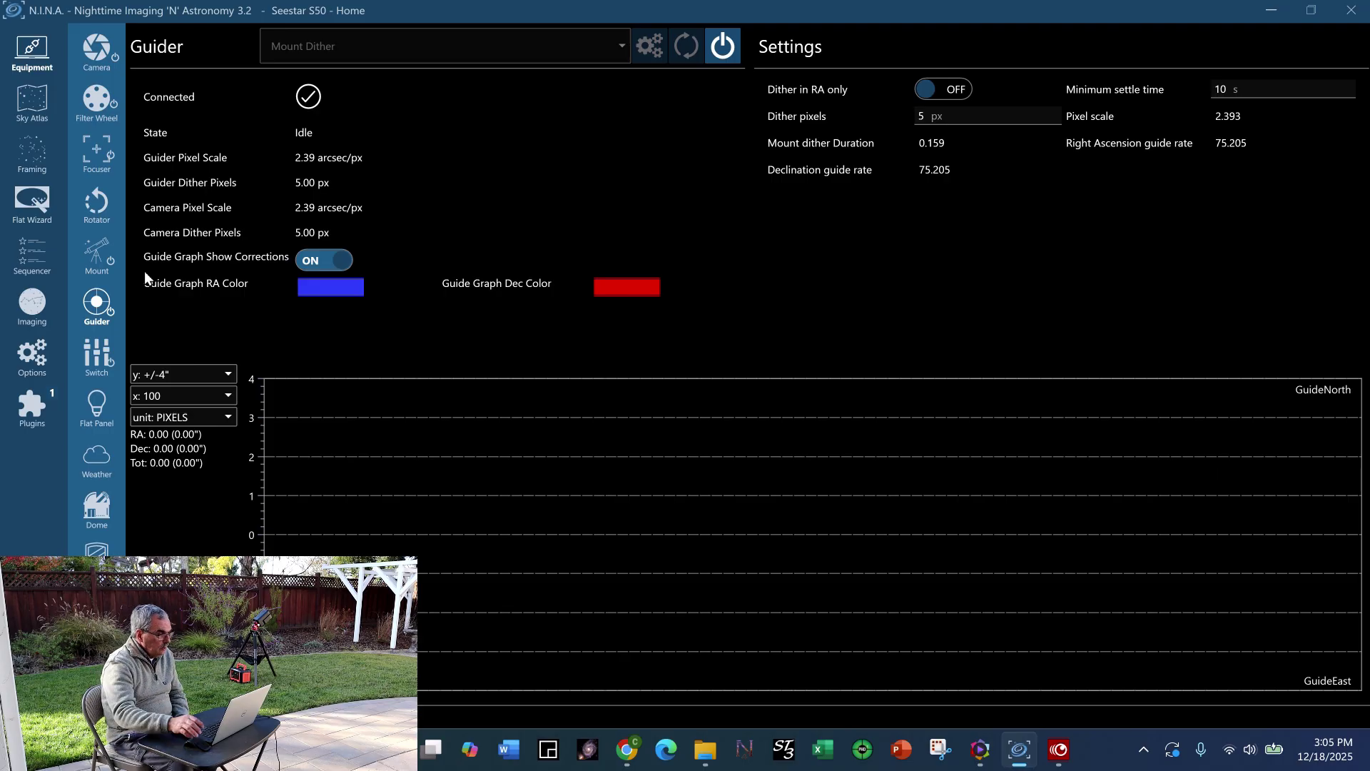
pyautogui.click(88, 262)
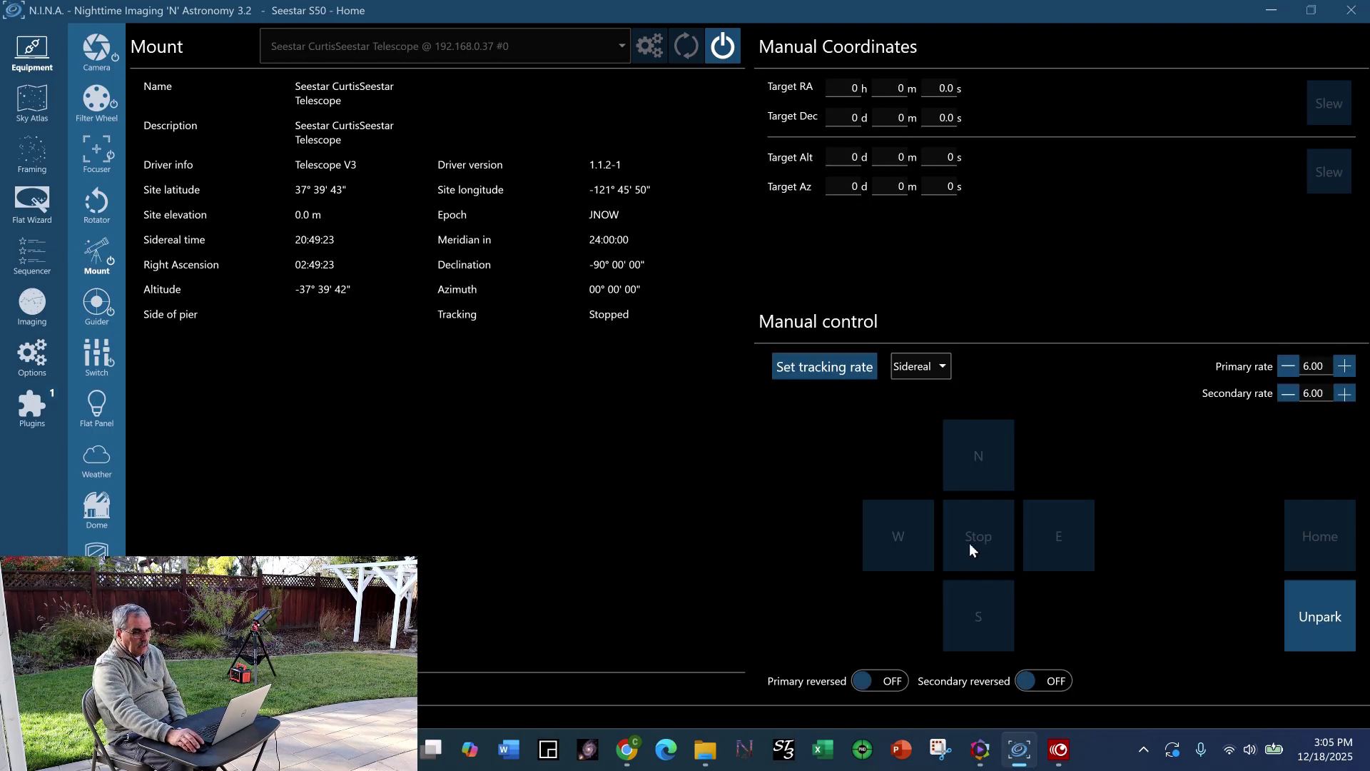
# Unpark the Seestar mount, slew north to about +4° declination, then park it.
pyautogui.click(1332, 626)
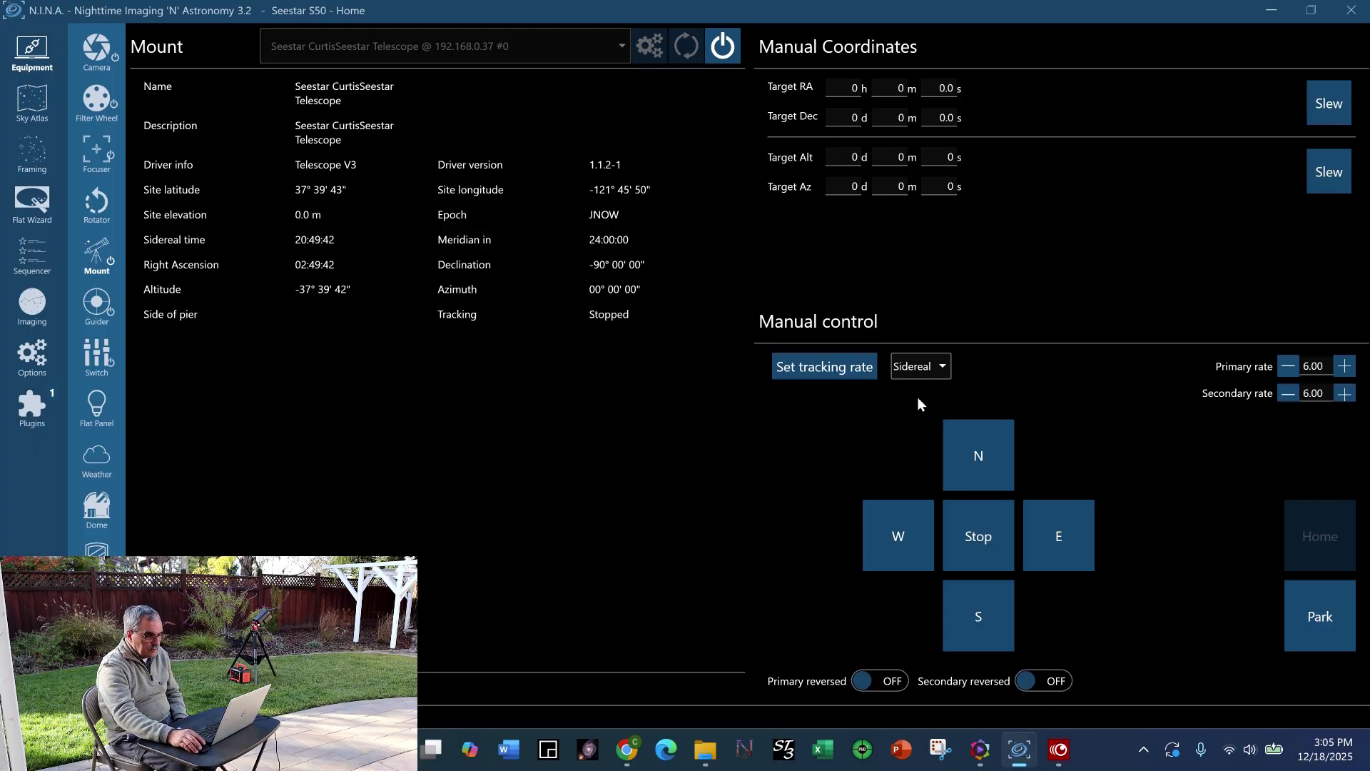
pyautogui.click(982, 464)
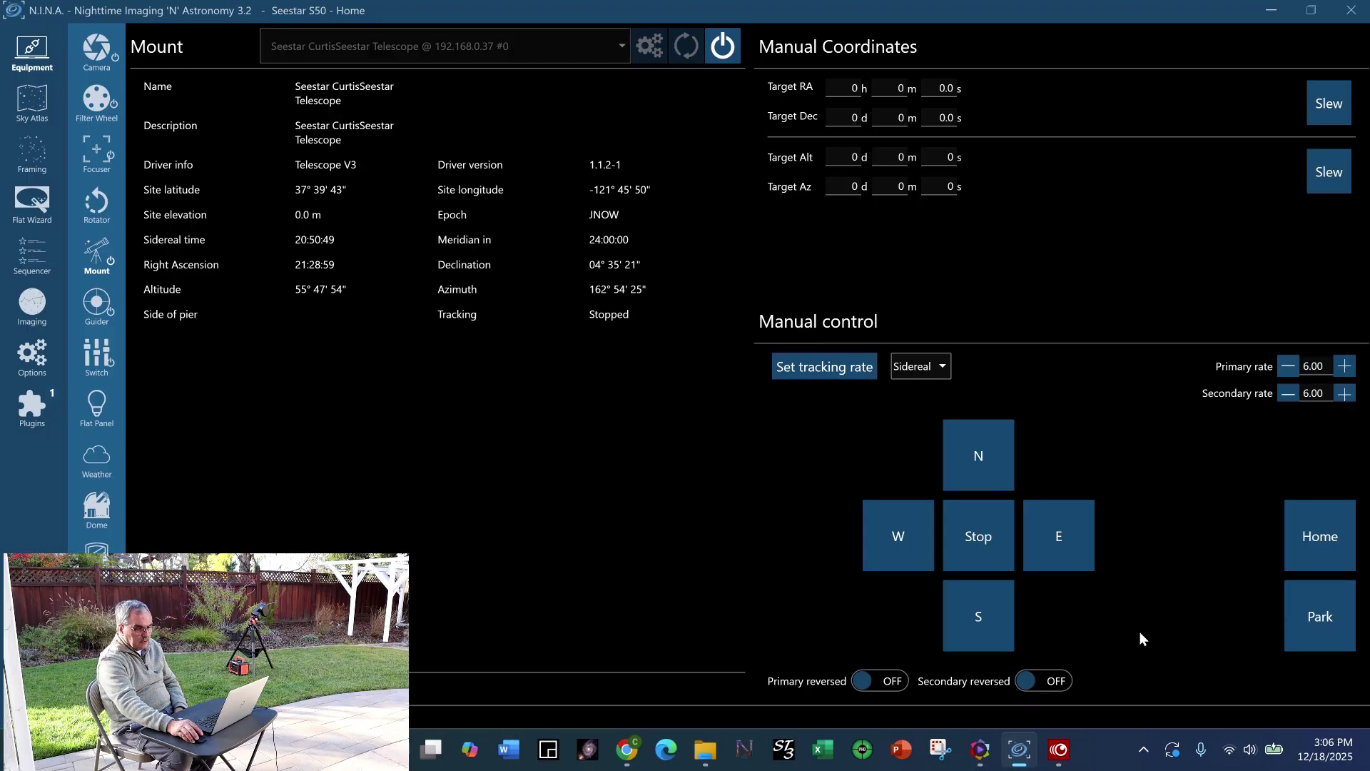
pyautogui.click(1310, 624)
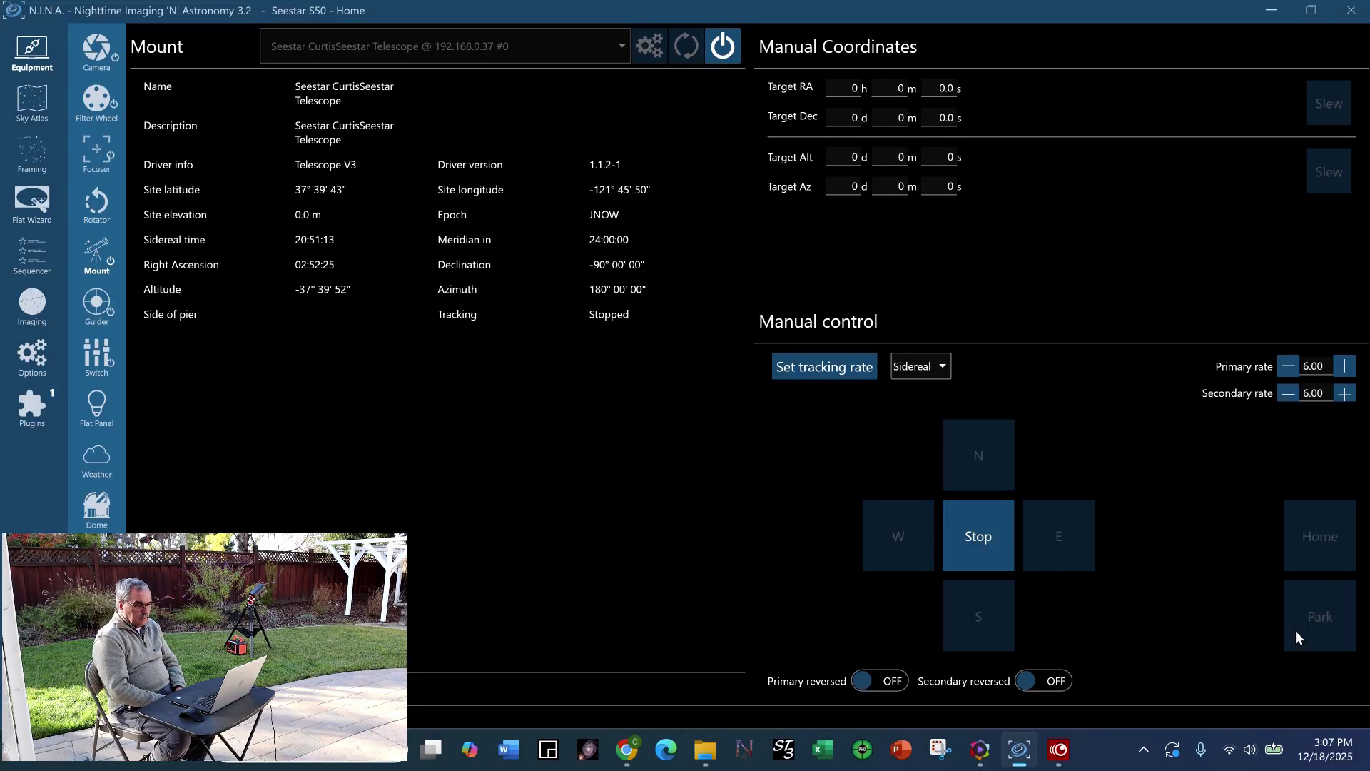
# Wait until the Seestar mount reports parked at declination -90° and azimuth 0°.
pyautogui.click(1295, 631)
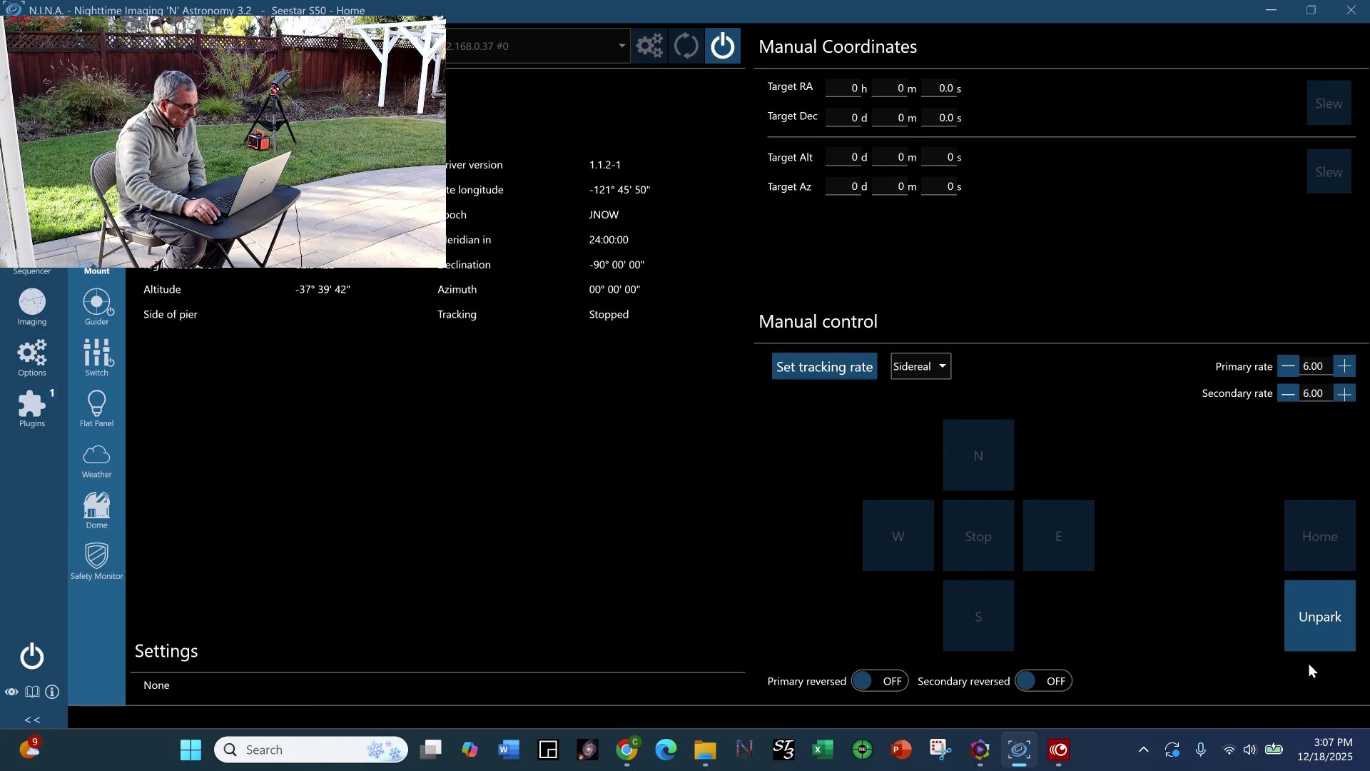
# Disconnect all devices in N.I.N.A.
pyautogui.click(31, 655)
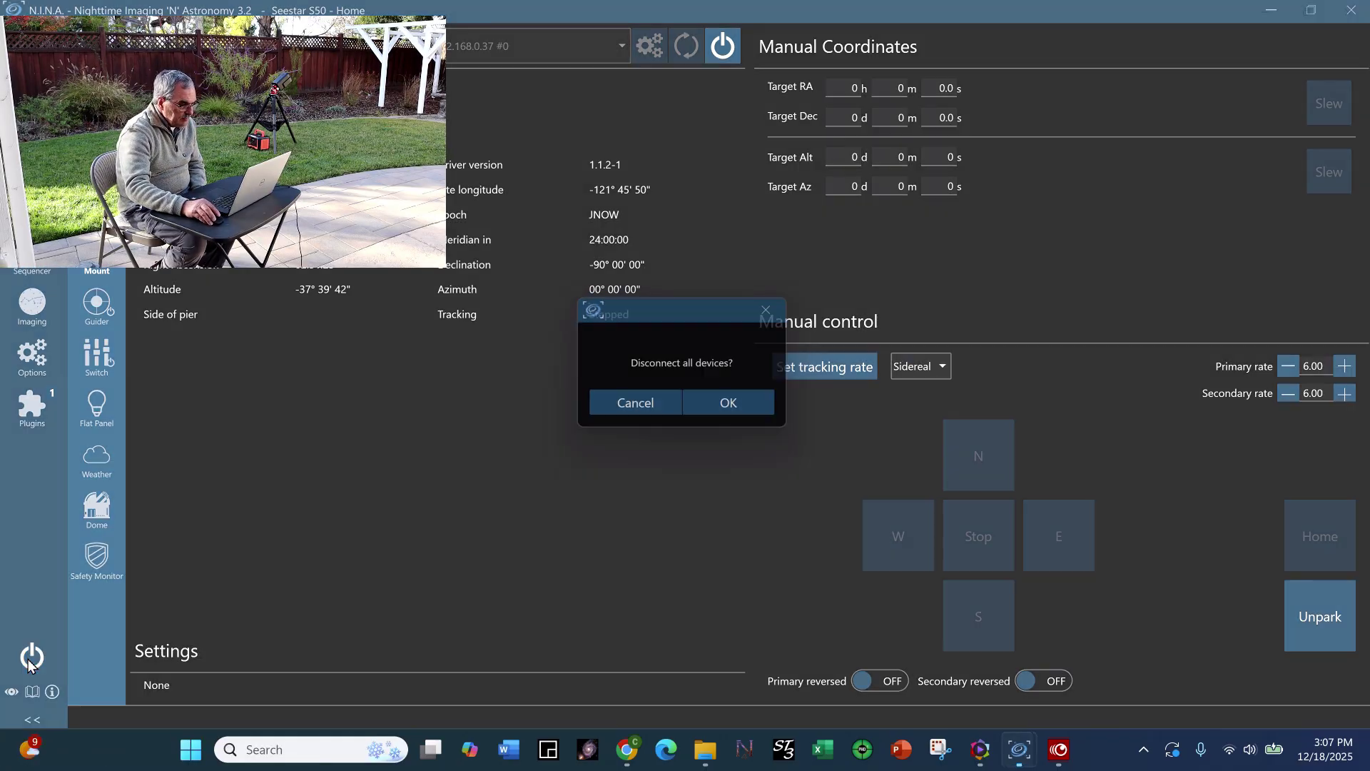
pyautogui.click(751, 412)
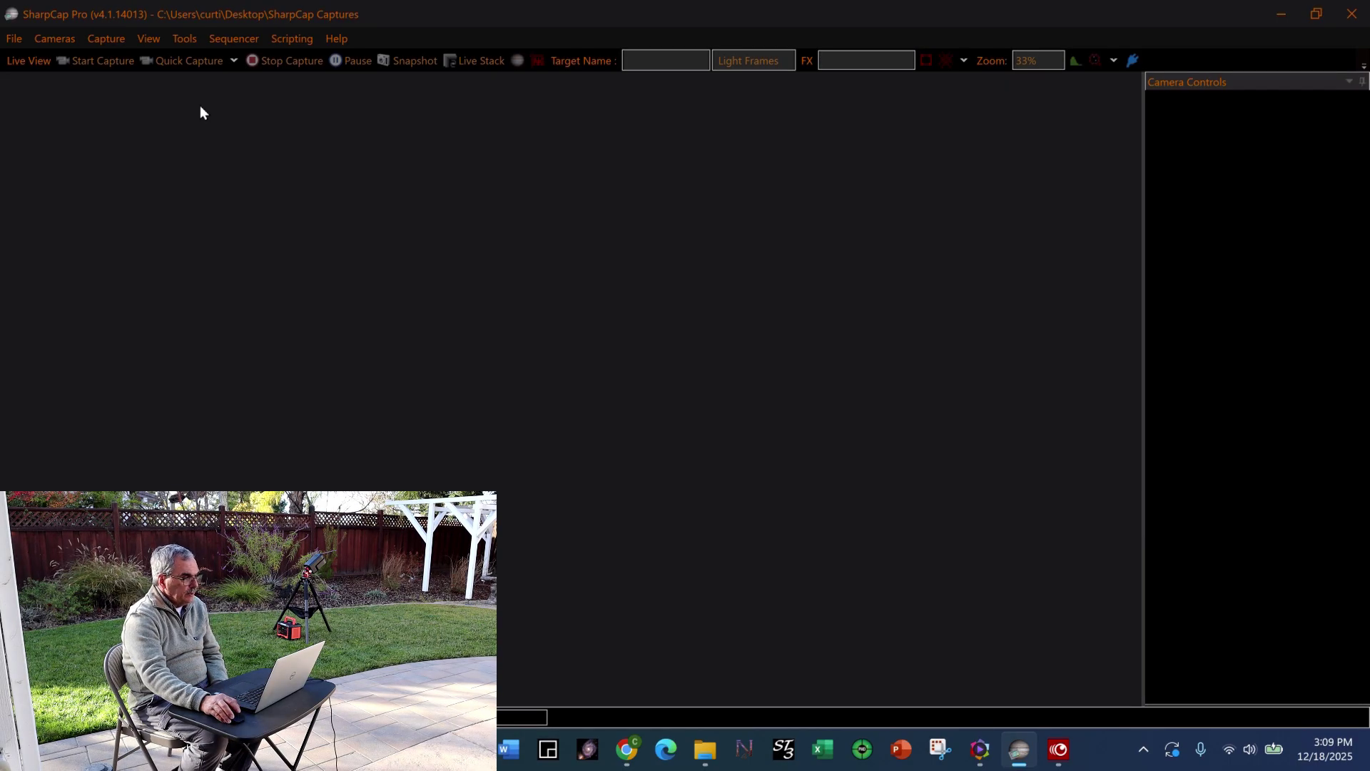
# Connect the Seestar Telephoto Camera (ASCOM Alpaca) in SharpCap and bring up the file options.
pyautogui.click(63, 36)
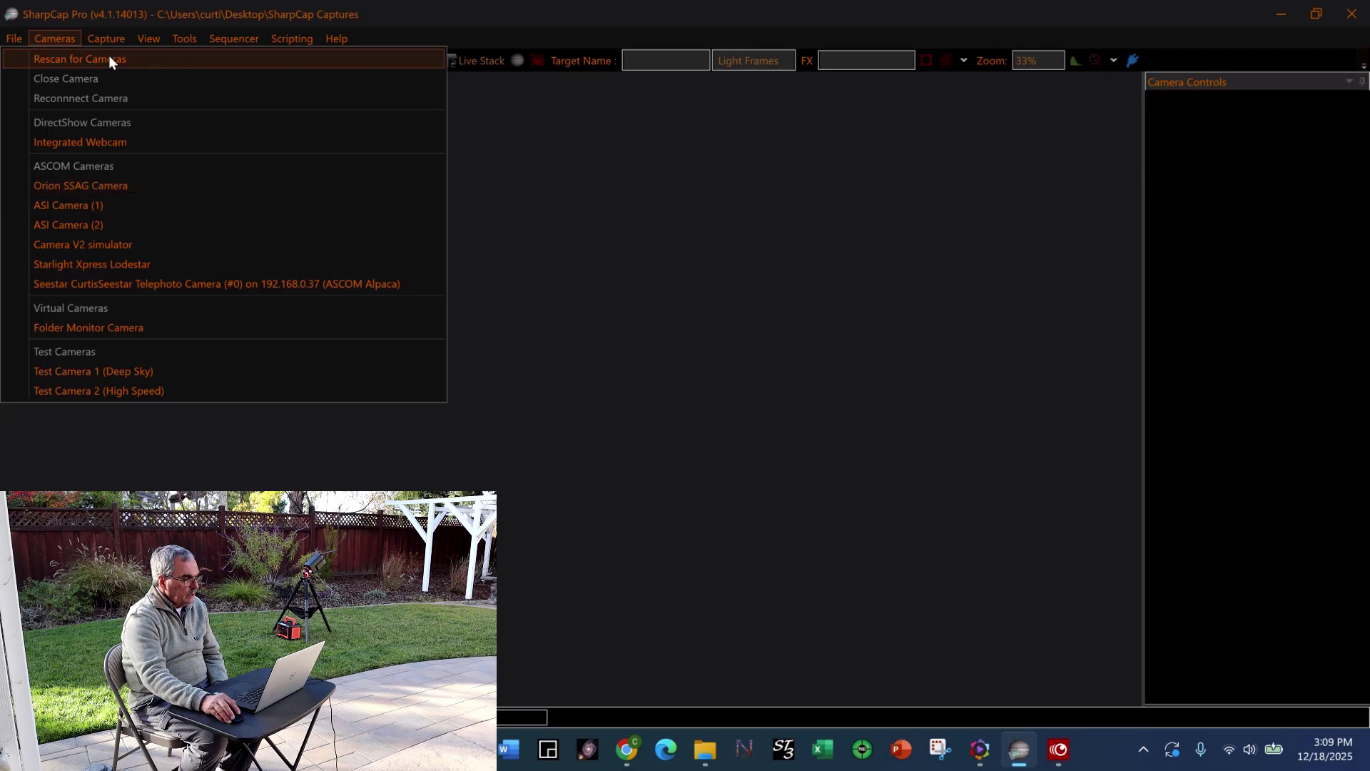
pyautogui.click(172, 284)
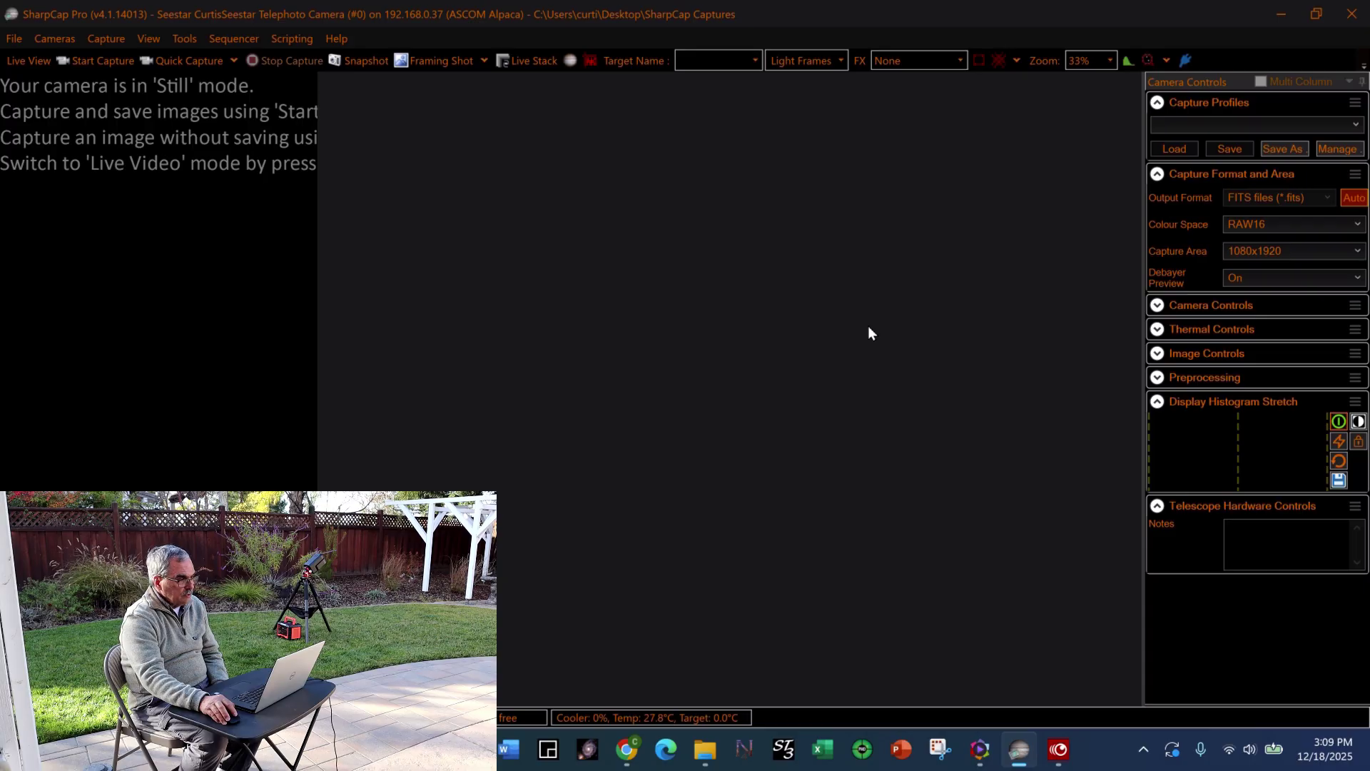
pyautogui.click(13, 42)
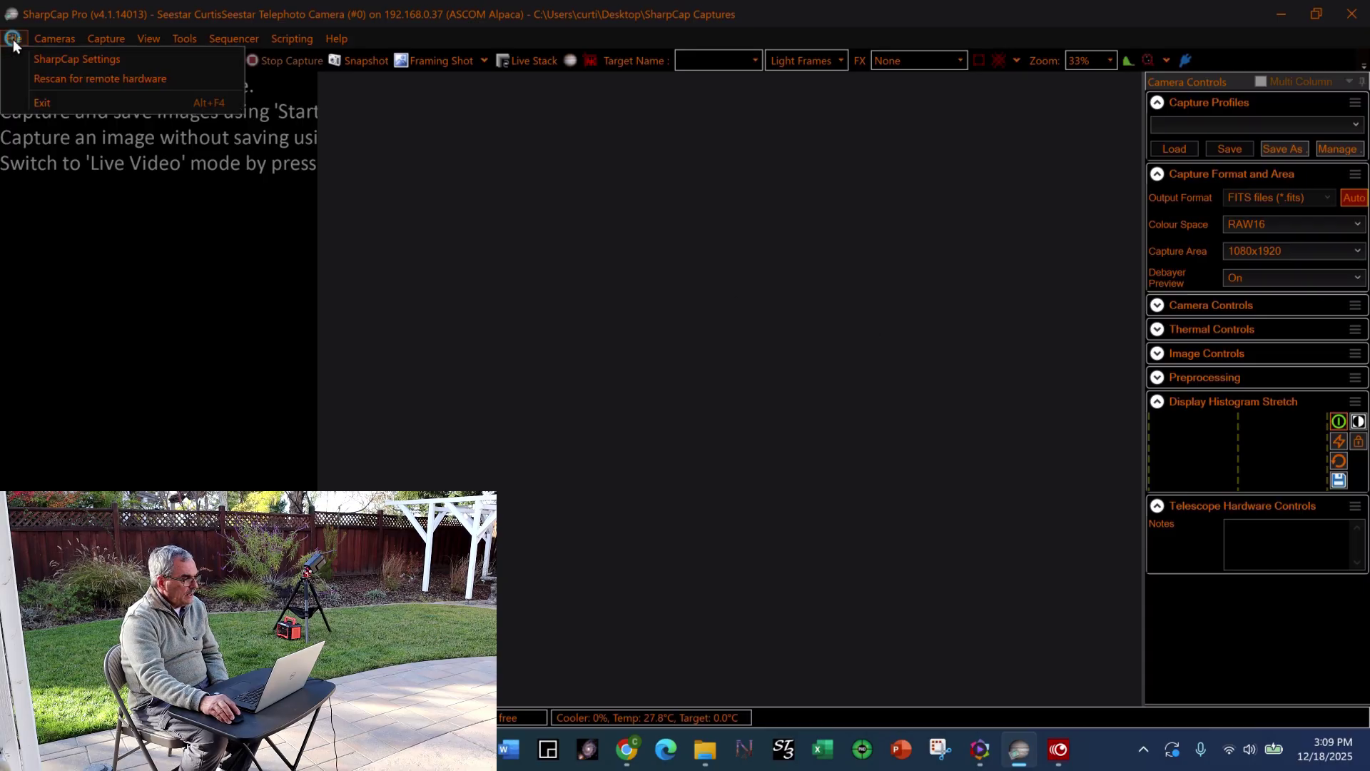
# In SharpCap hardware settings, assign the Seestar telescope mount, telephoto focuser and filter wheel.
pyautogui.click(60, 57)
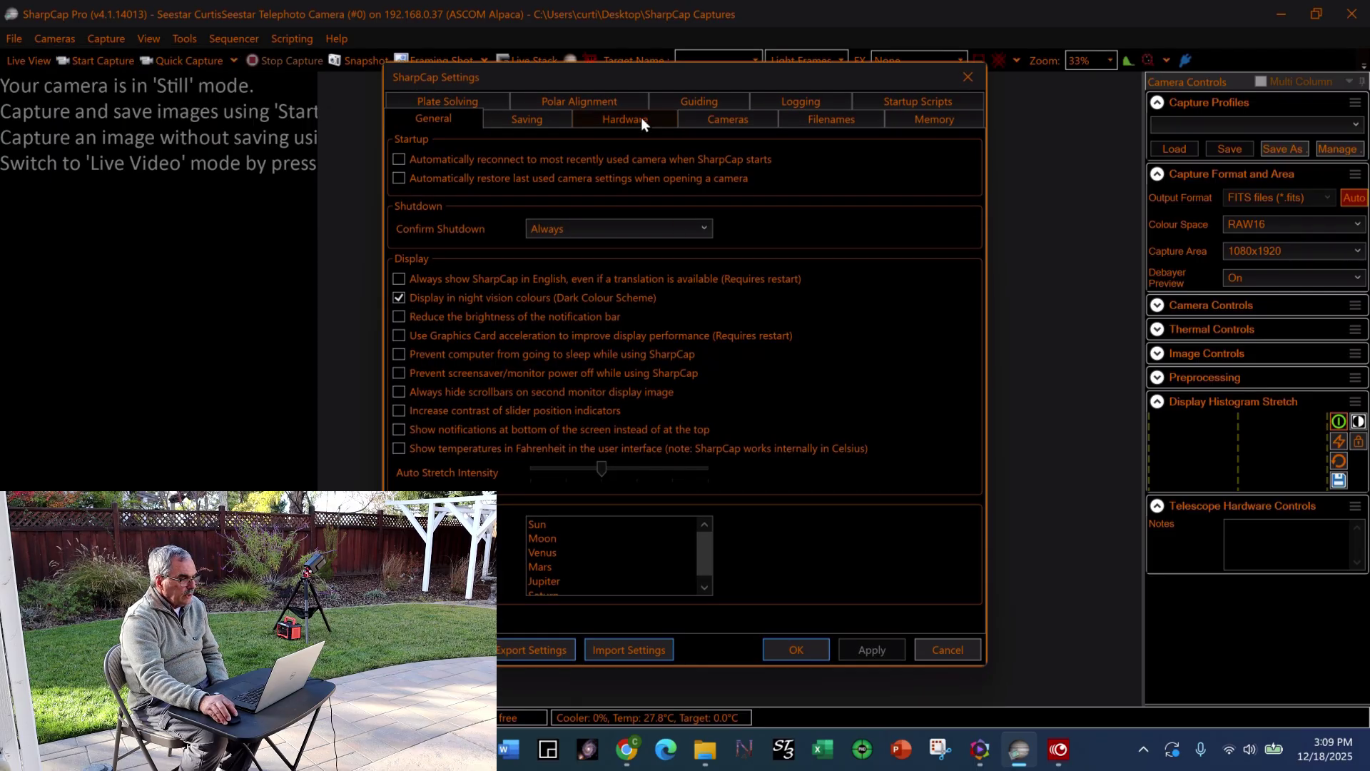
pyautogui.click(641, 117)
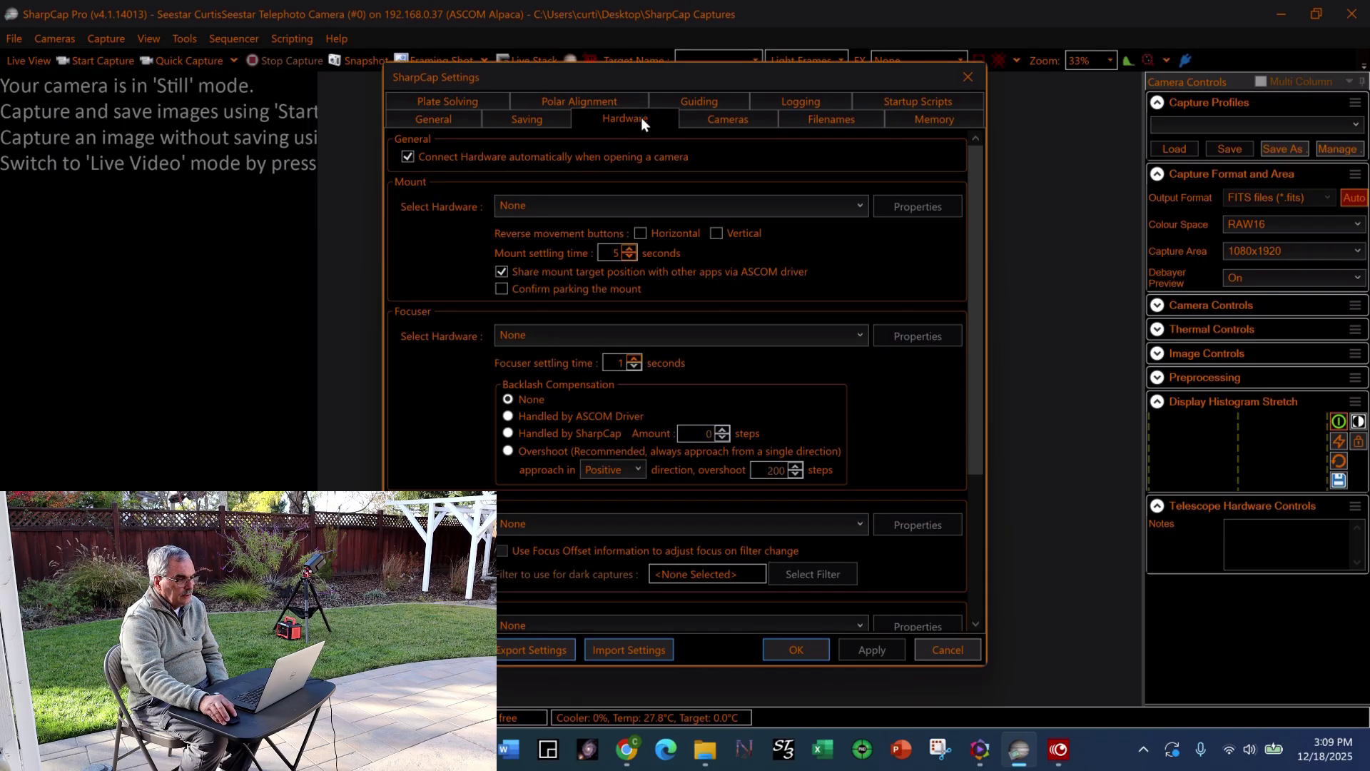
pyautogui.click(860, 205)
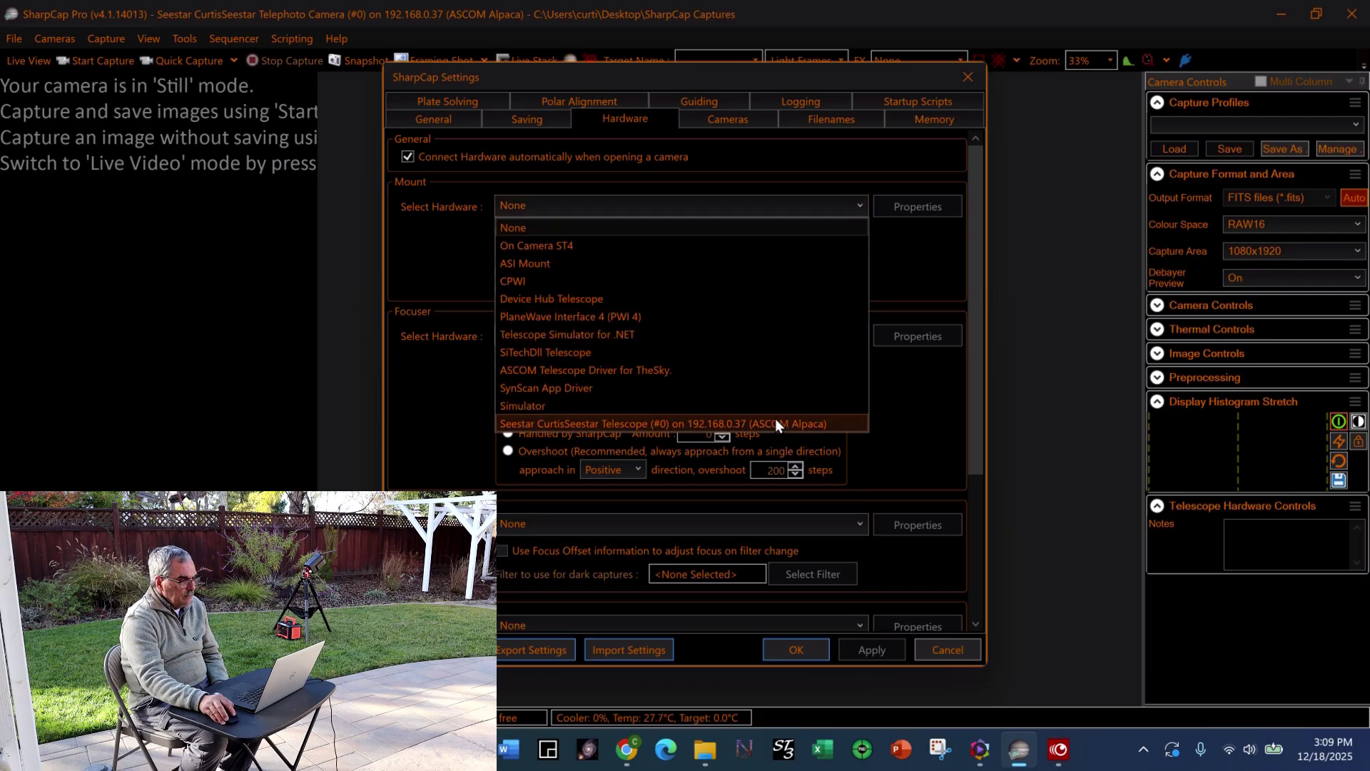
pyautogui.click(775, 423)
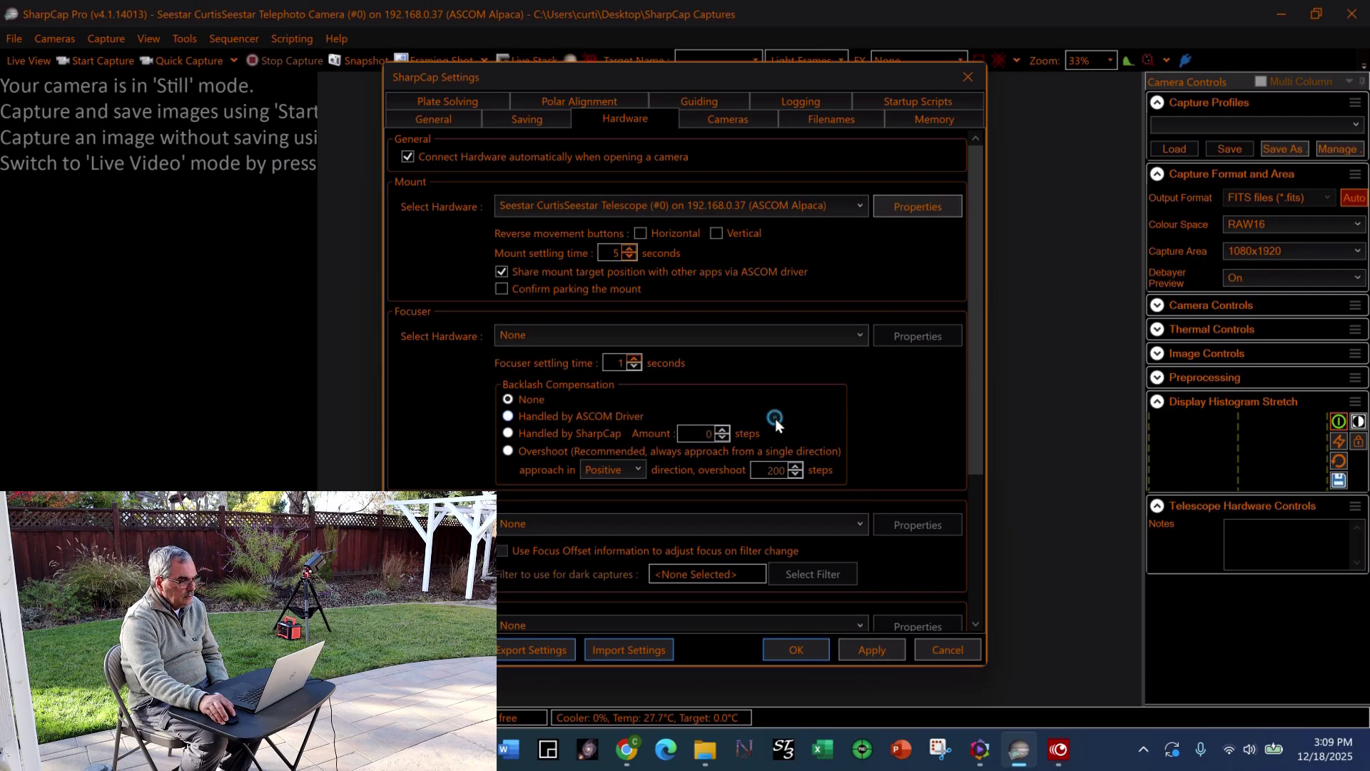
pyautogui.click(852, 334)
pyautogui.click(800, 511)
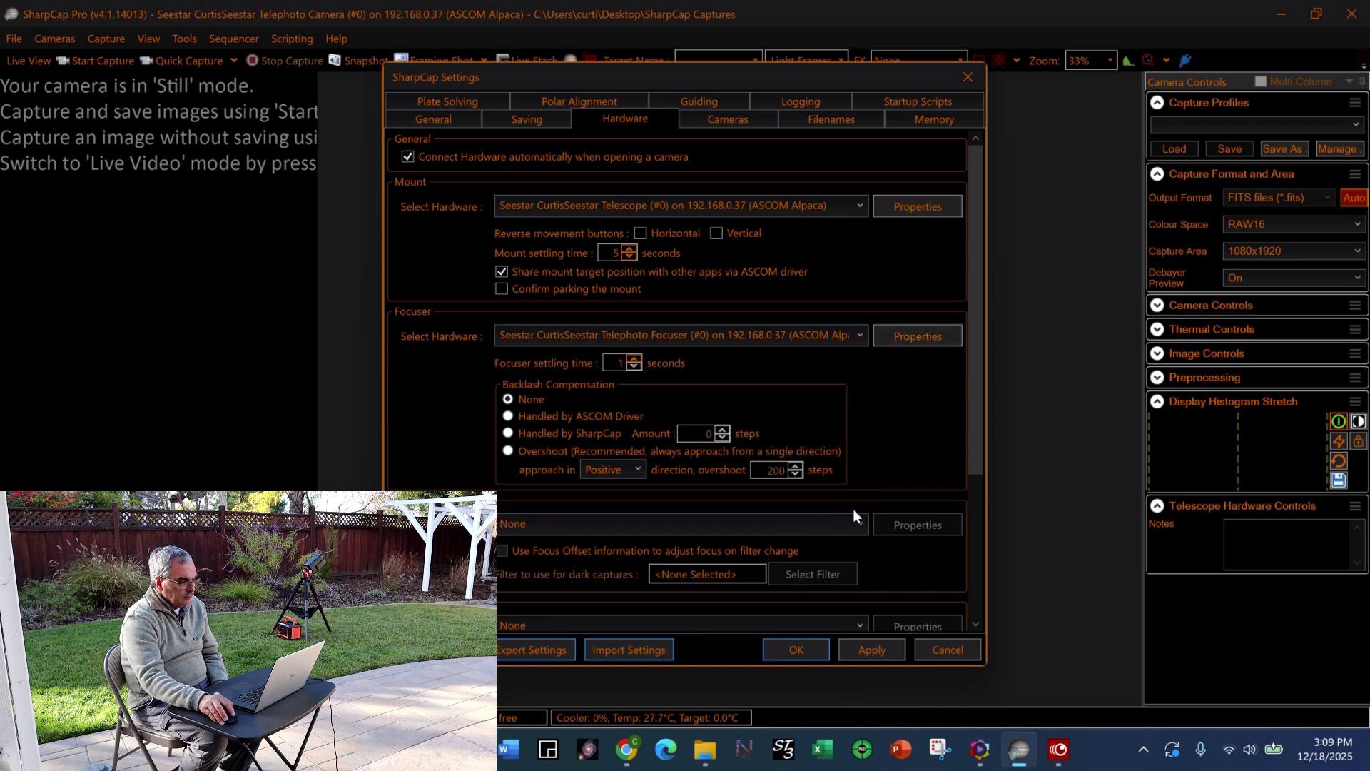
pyautogui.click(855, 515)
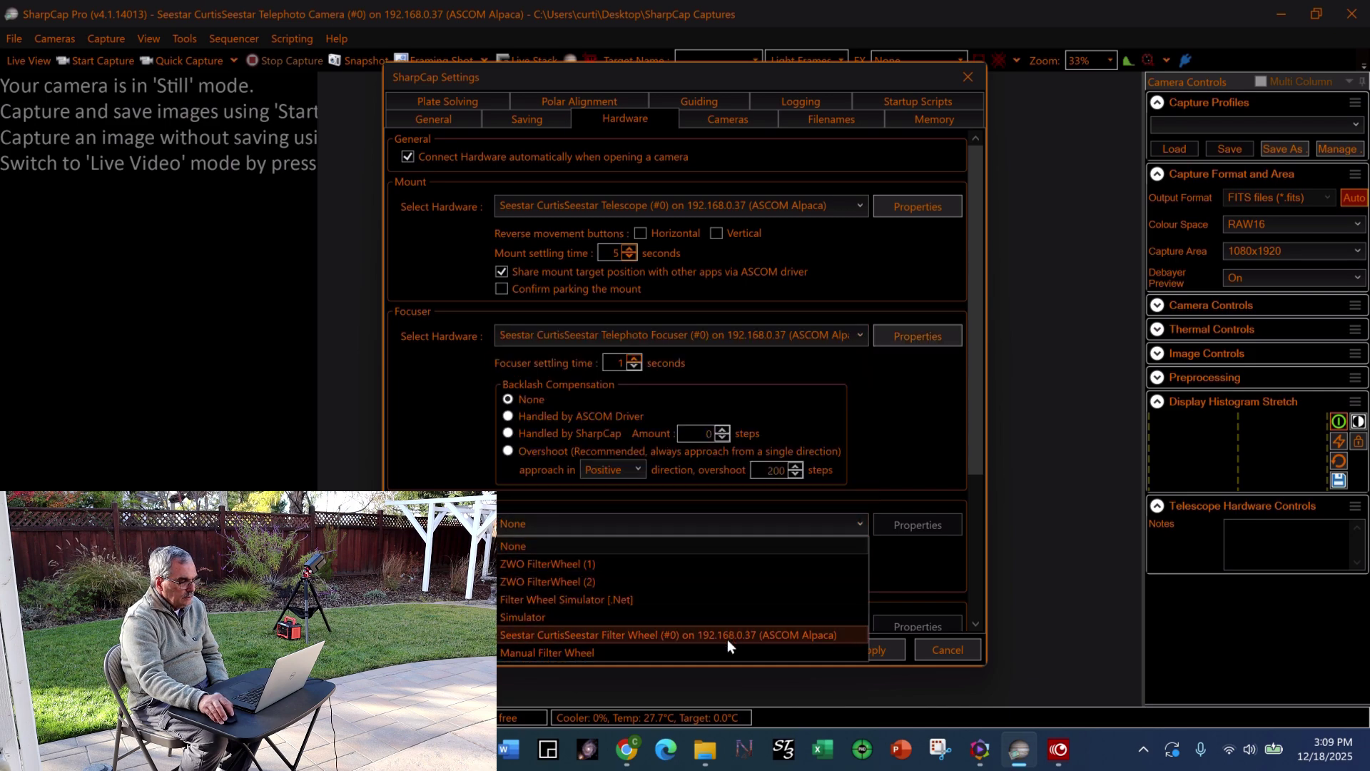
pyautogui.click(726, 640)
# Select the Seestar Switch under Switches, then apply and confirm the settings.
pyautogui.scroll(-3, 838, 569)
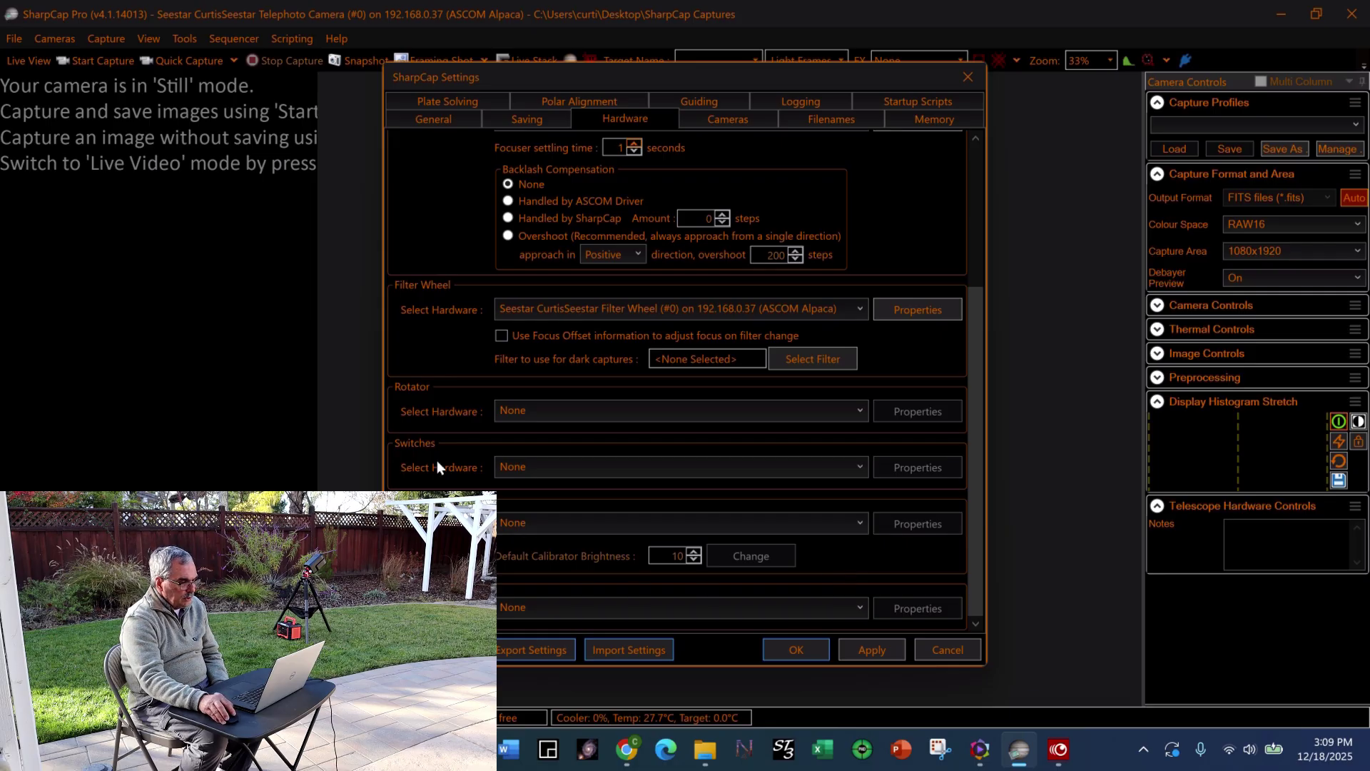
pyautogui.click(862, 461)
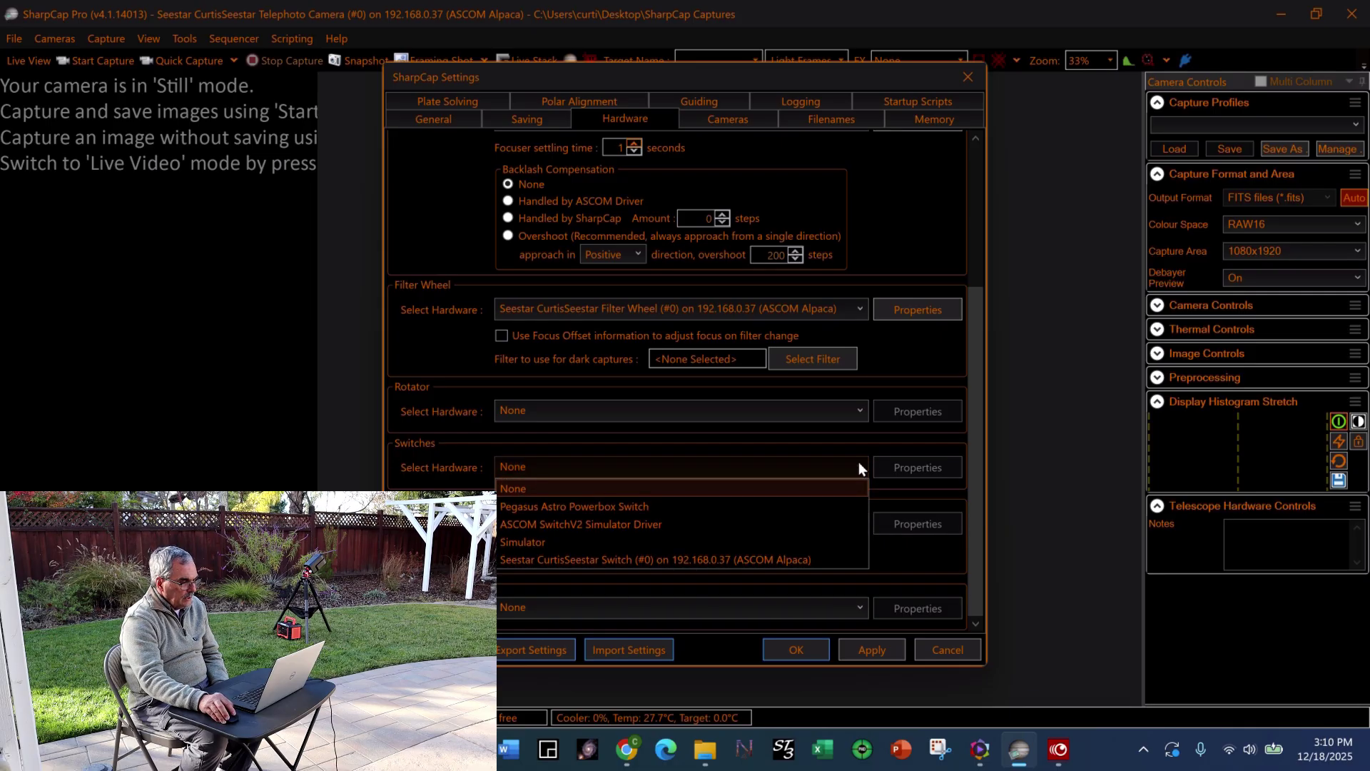
pyautogui.click(736, 559)
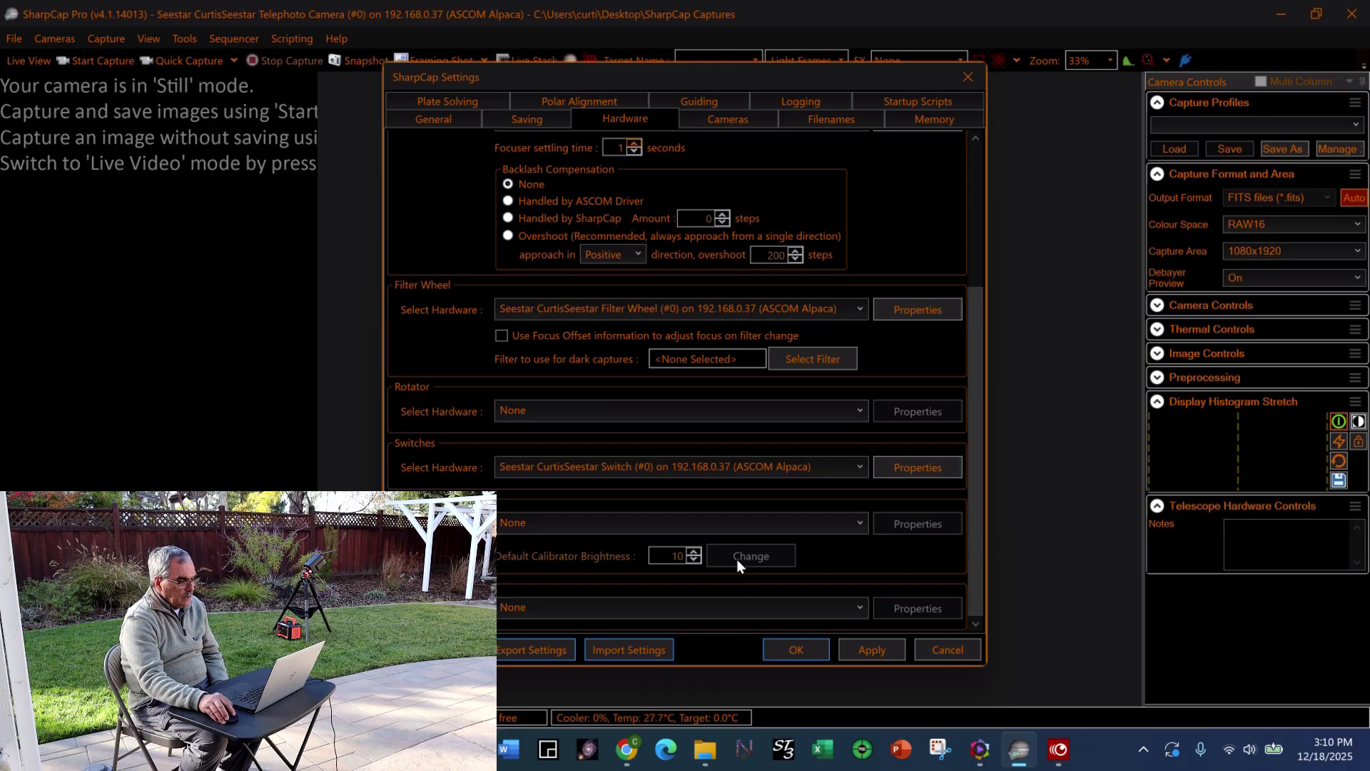
pyautogui.click(869, 646)
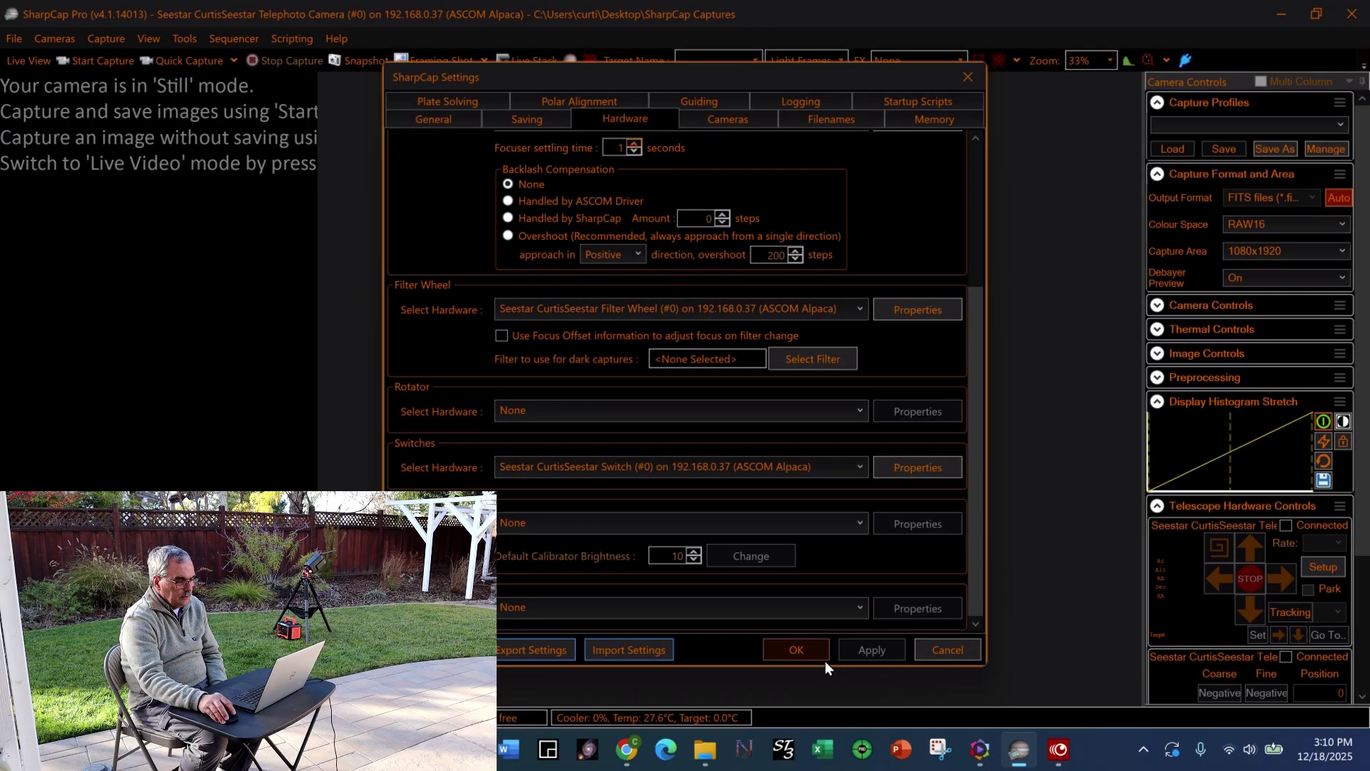
pyautogui.click(797, 648)
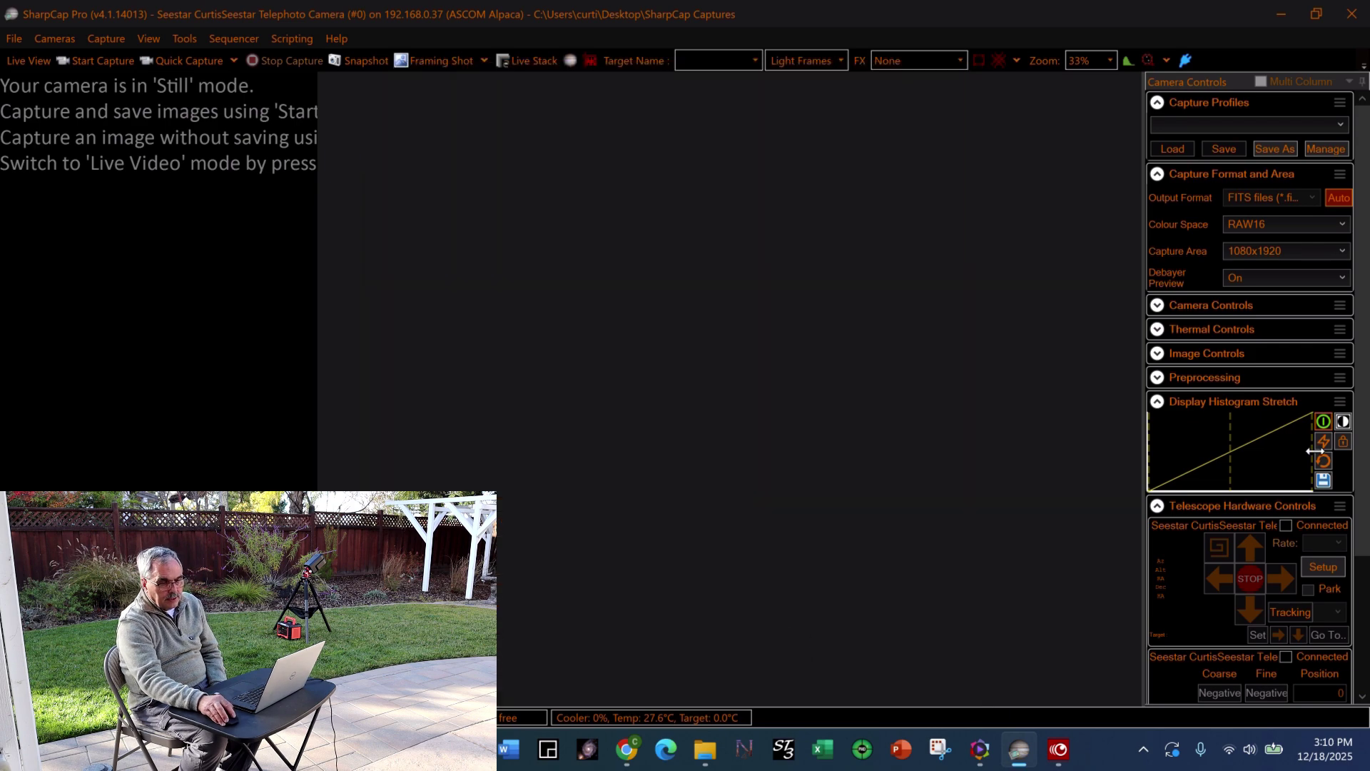
# Connect the Seestar telescope, focuser, filter wheel and switch in Telescope Hardware Controls.
pyautogui.moveTo(1364, 252); pyautogui.dragTo(1364, 384)
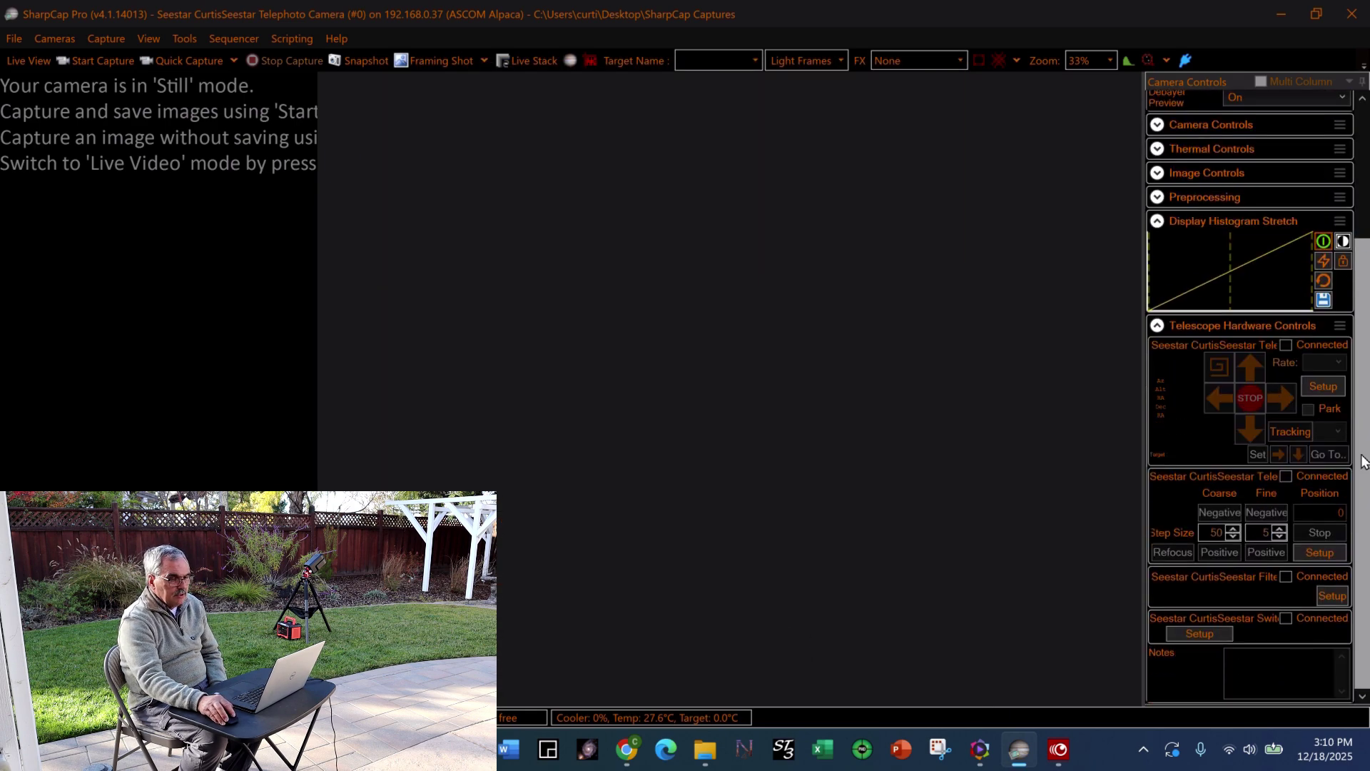
pyautogui.click(1284, 345)
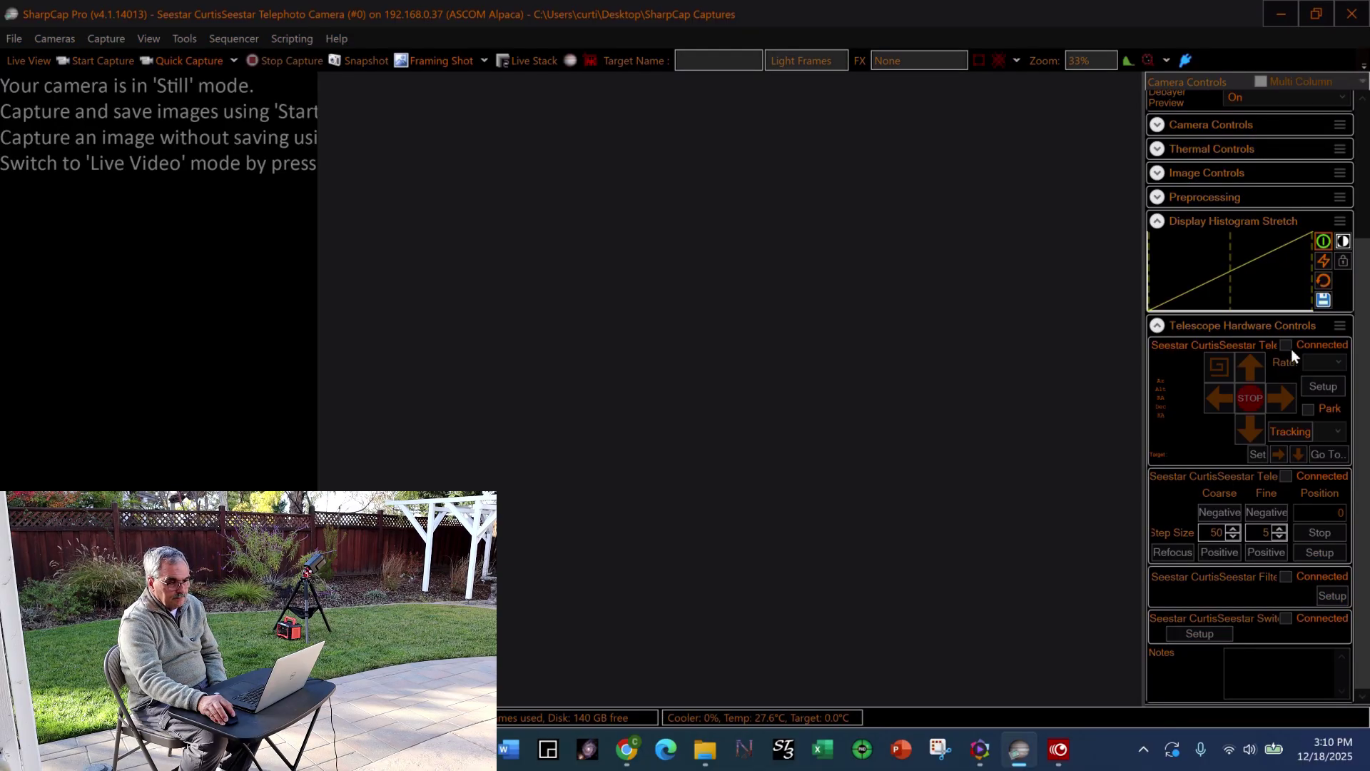
pyautogui.click(1286, 477)
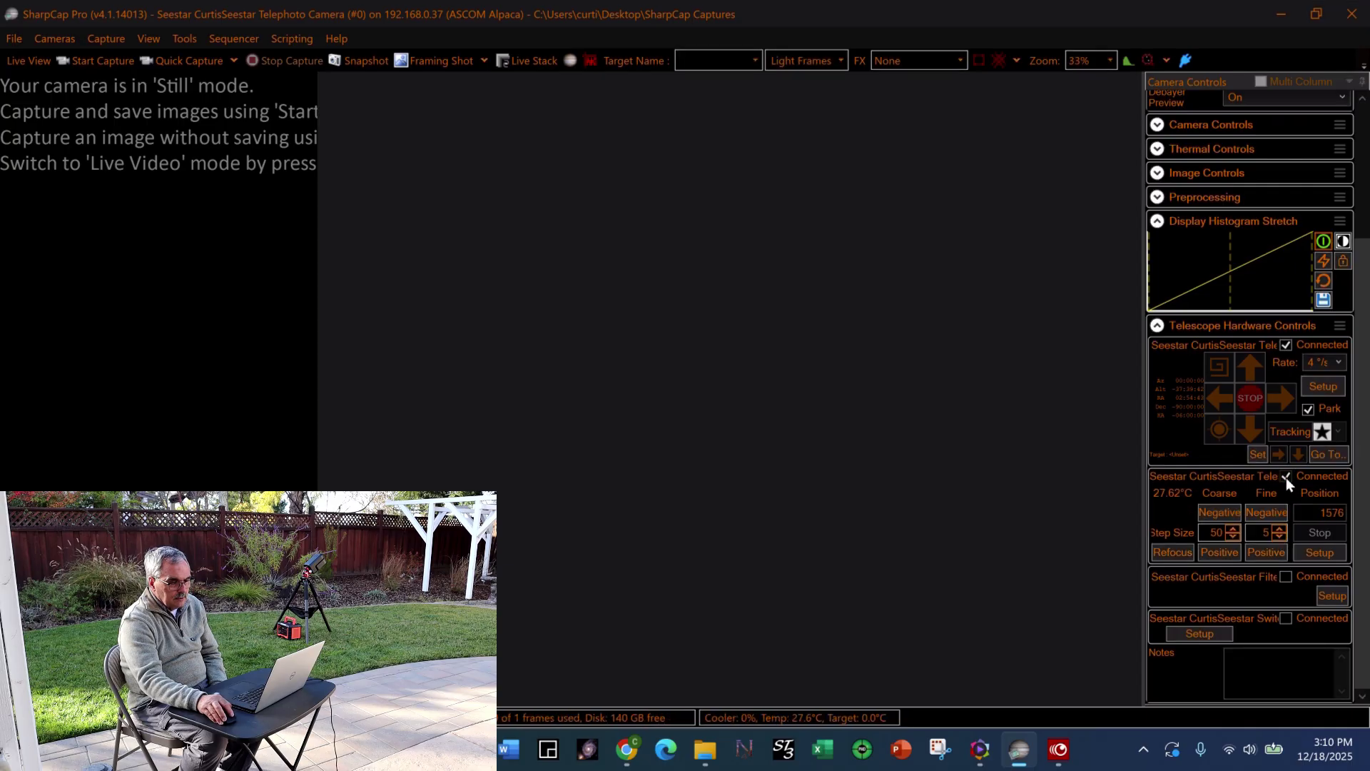
pyautogui.click(1286, 577)
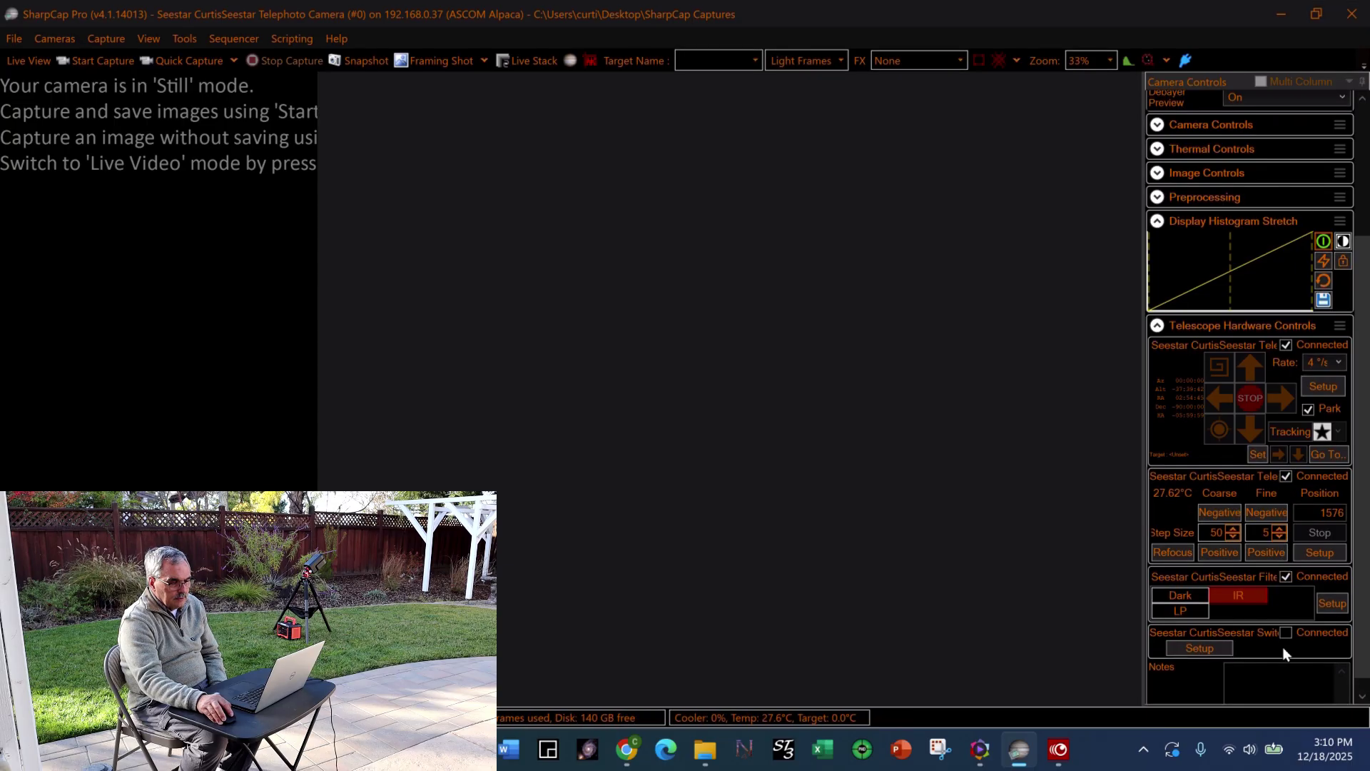
pyautogui.click(1291, 635)
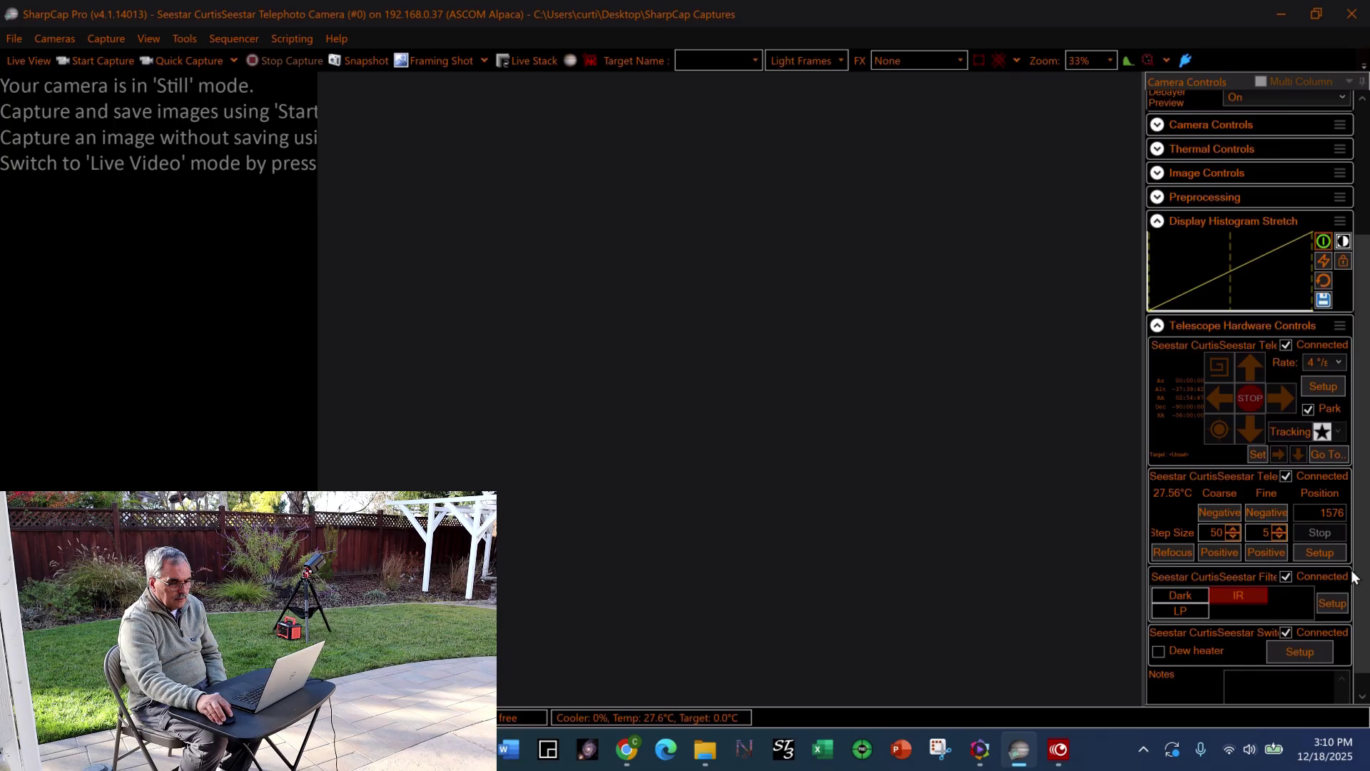
# Turn on the Seestar switch's Dew heater.
pyautogui.scroll(-1, 1362, 626)
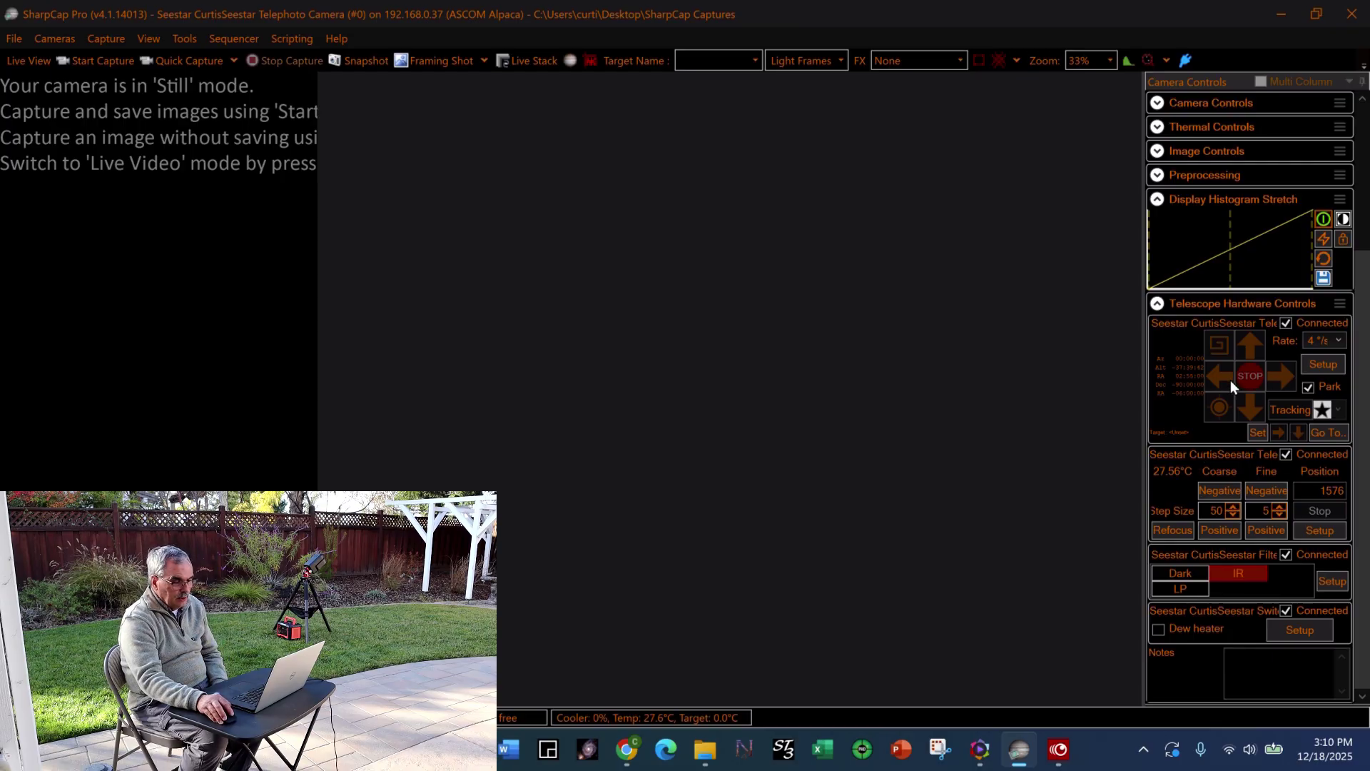
pyautogui.click(1158, 630)
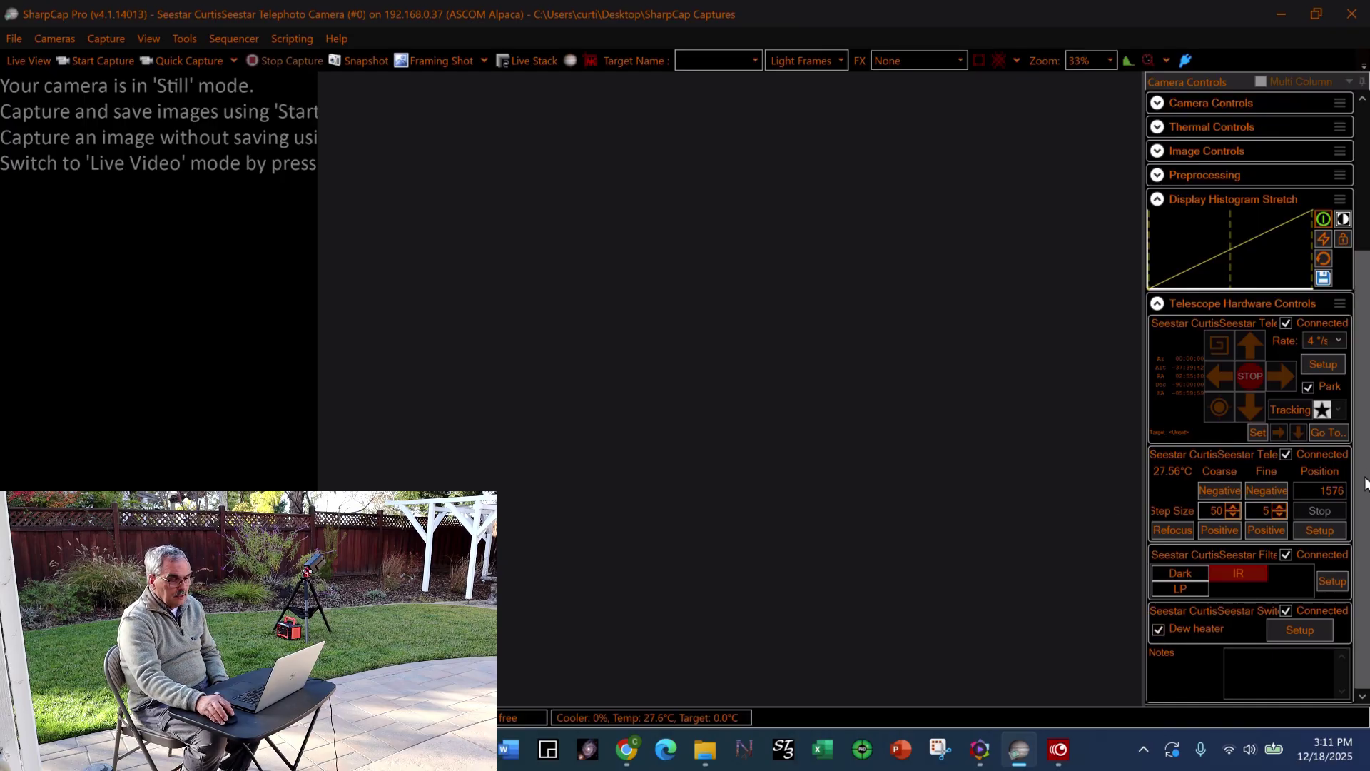
pyautogui.scroll(2, 1227, 431)
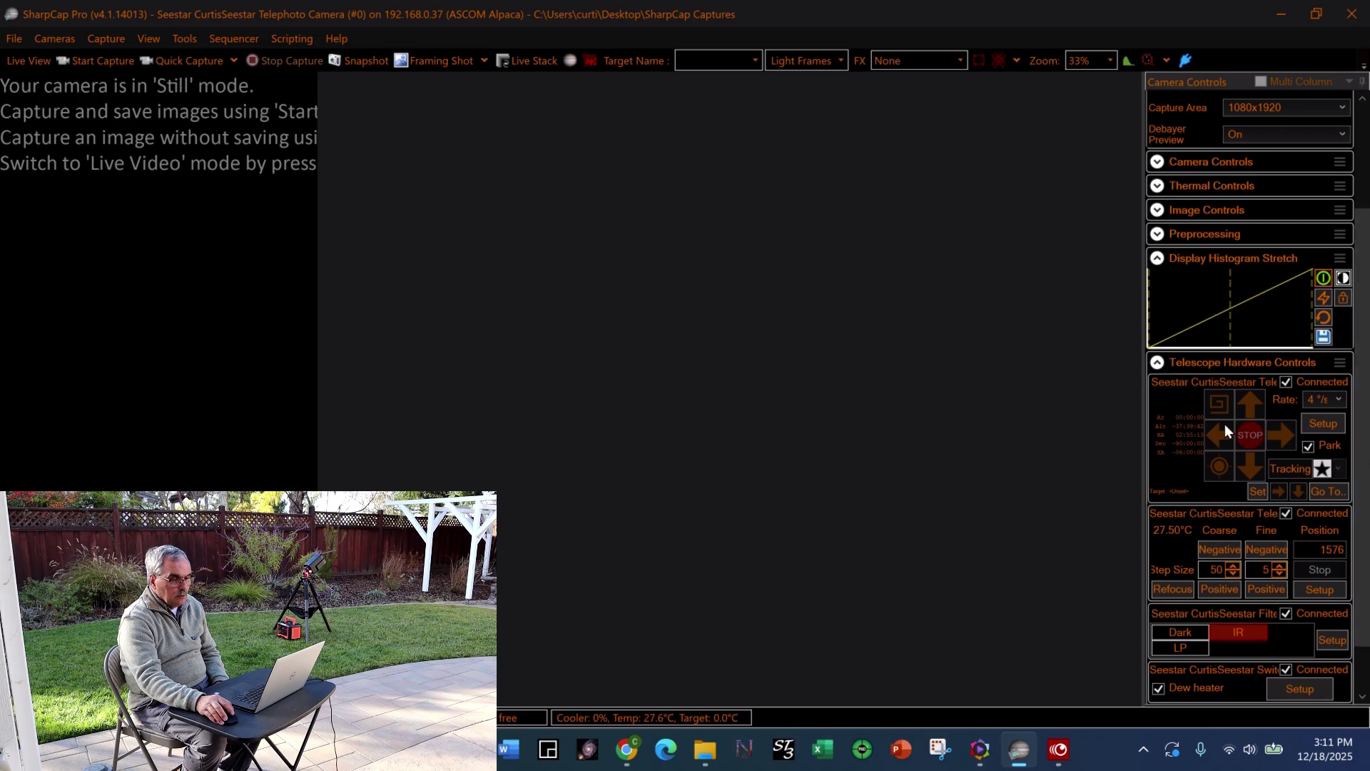
# Slew the Seestar mount to NGC0224 (M31), then start parking it.
pyautogui.click(1328, 491)
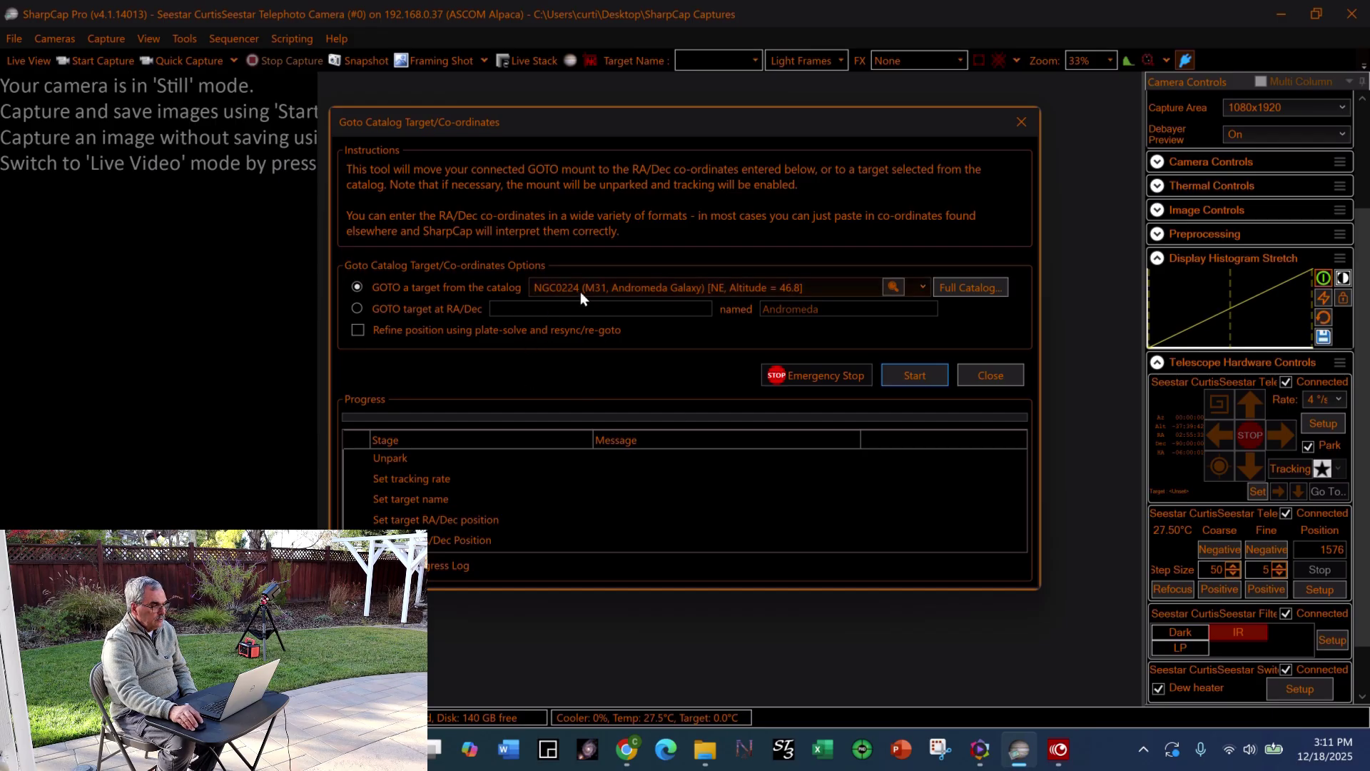
pyautogui.click(906, 376)
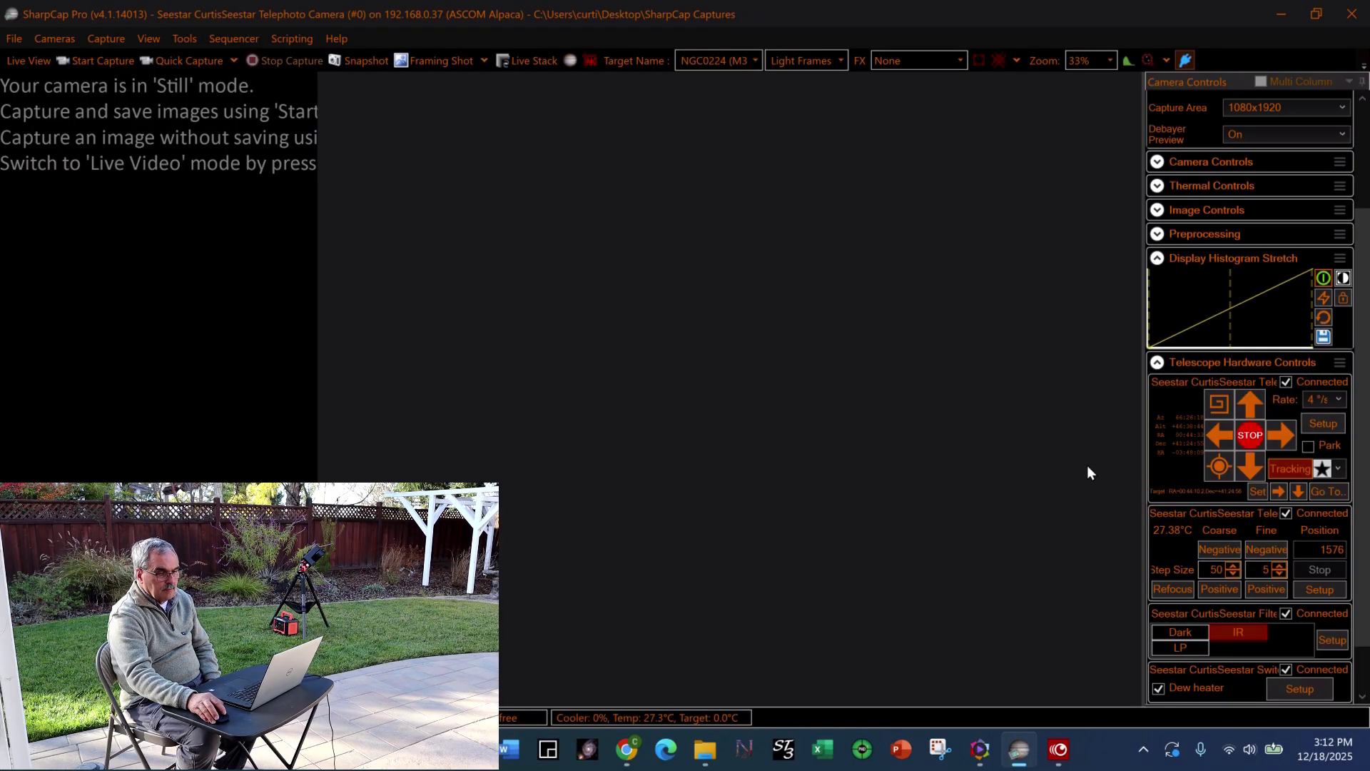
pyautogui.click(1310, 445)
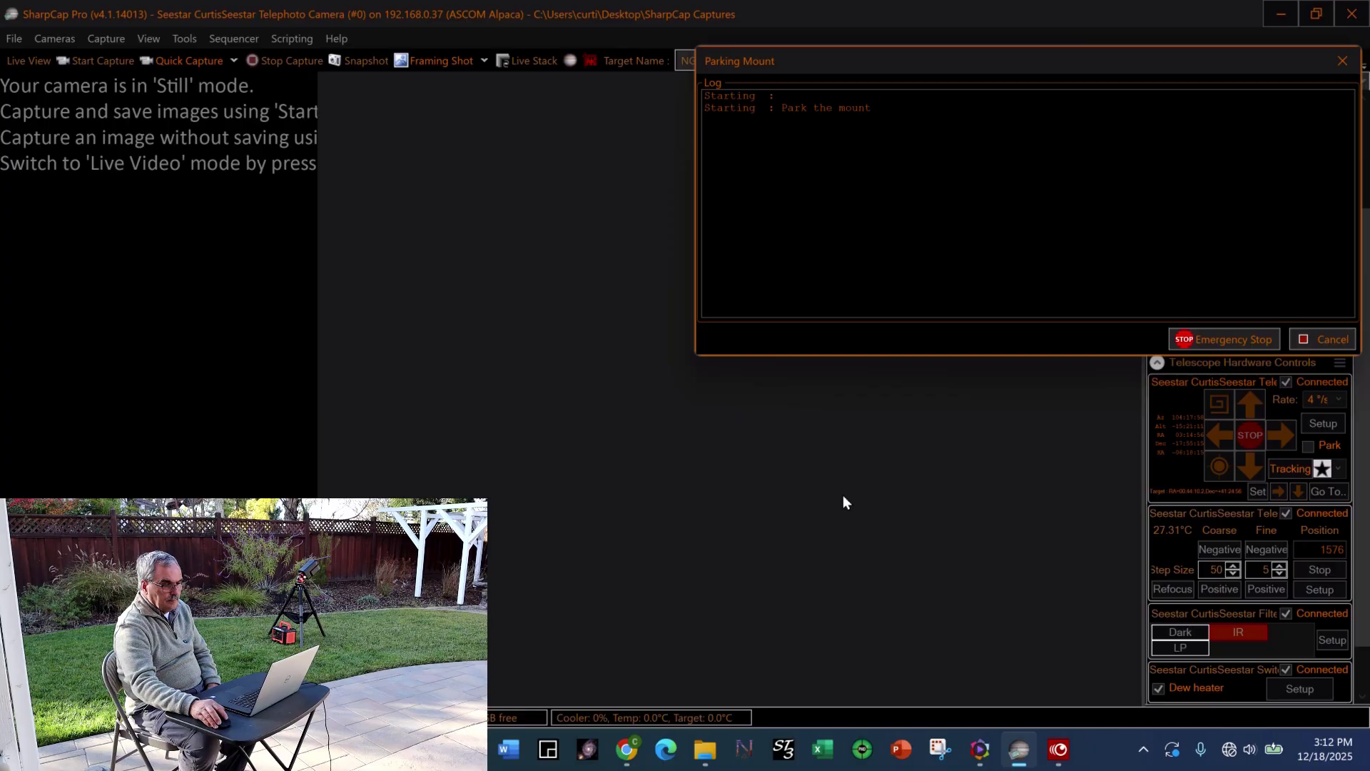
# Cancel the mount park, disconnect the Seestar telescope, and bring up SharpCap Settings.
pyautogui.click(1329, 341)
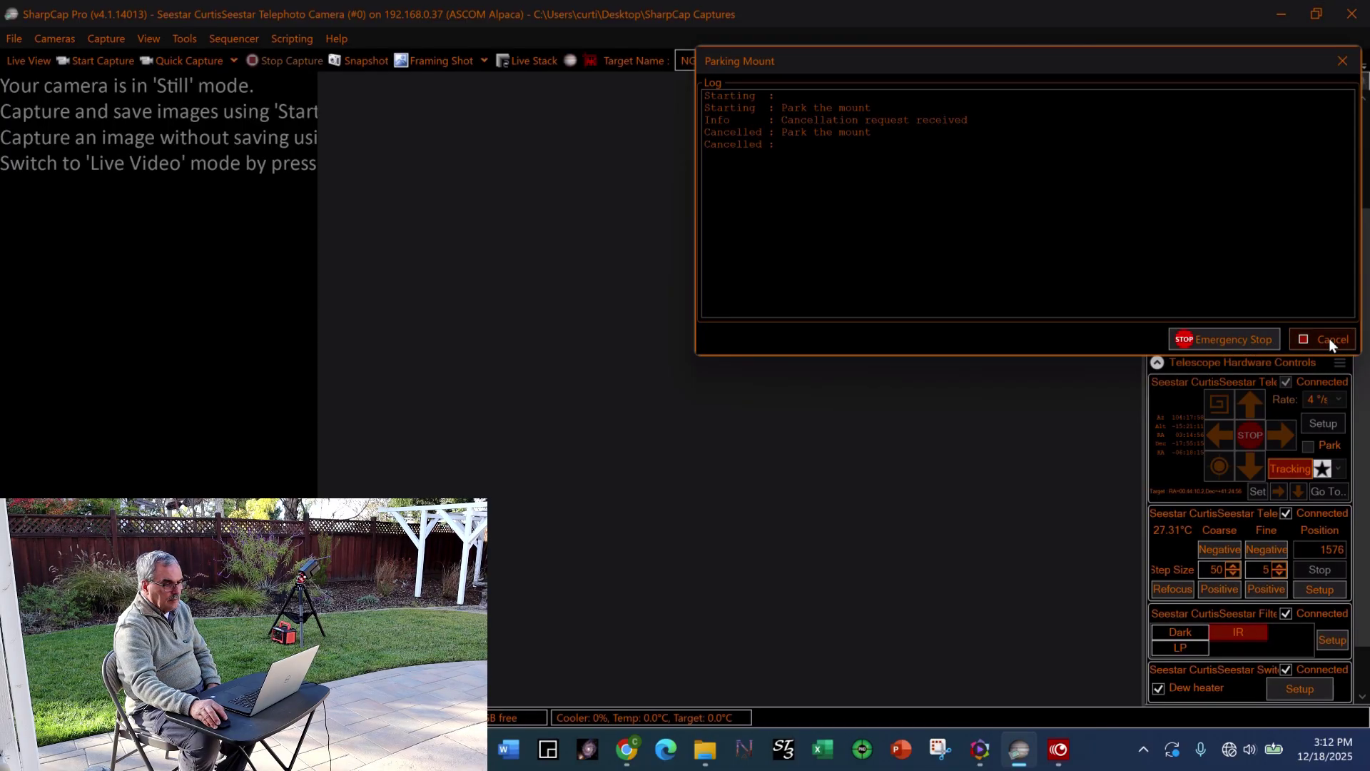
pyautogui.click(1329, 338)
pyautogui.click(1286, 382)
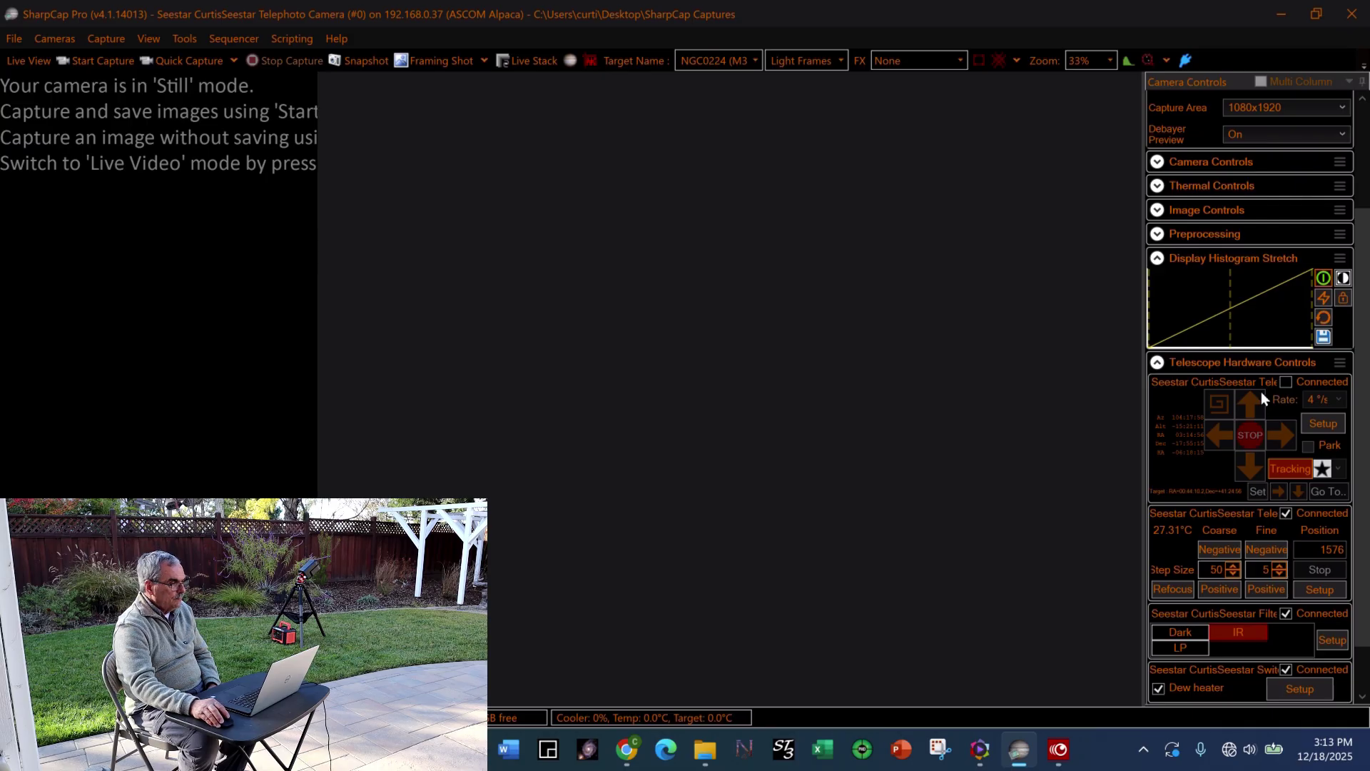
pyautogui.click(15, 40)
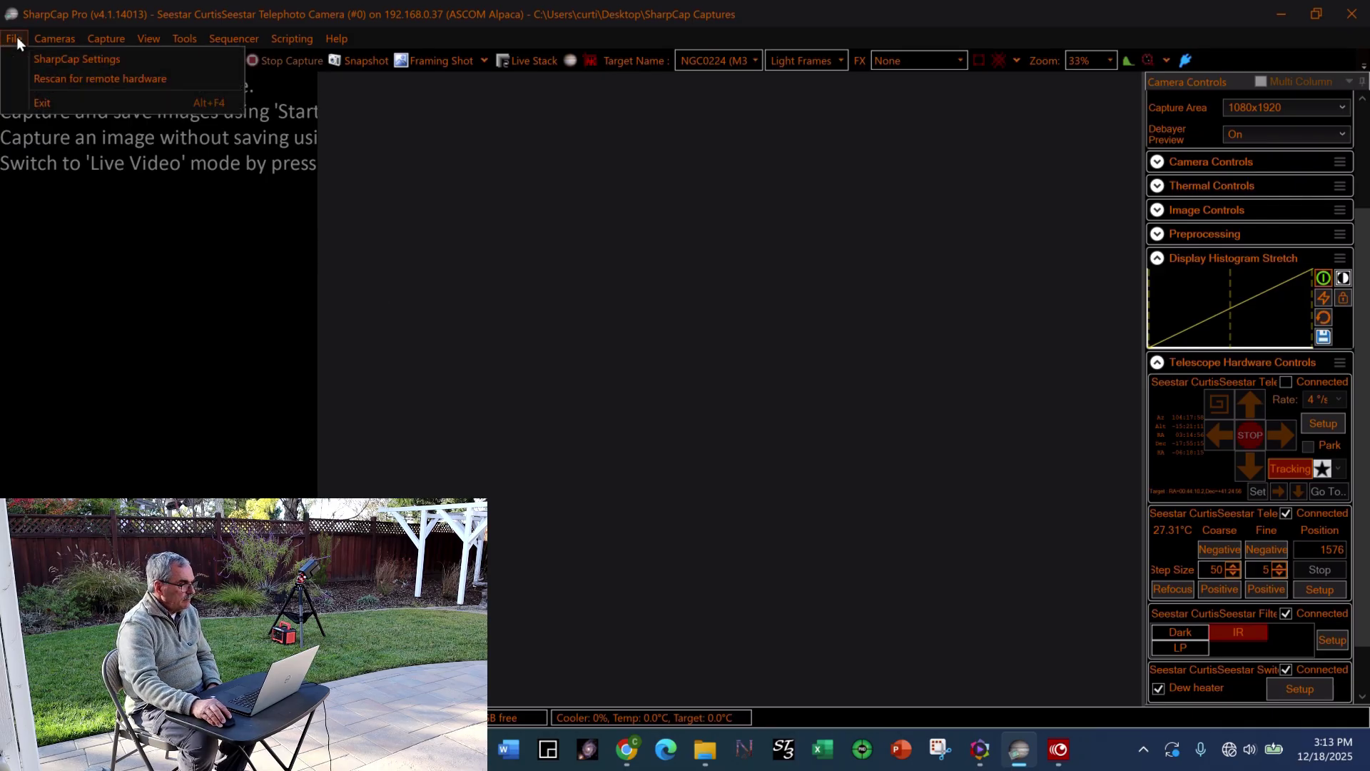
pyautogui.click(54, 63)
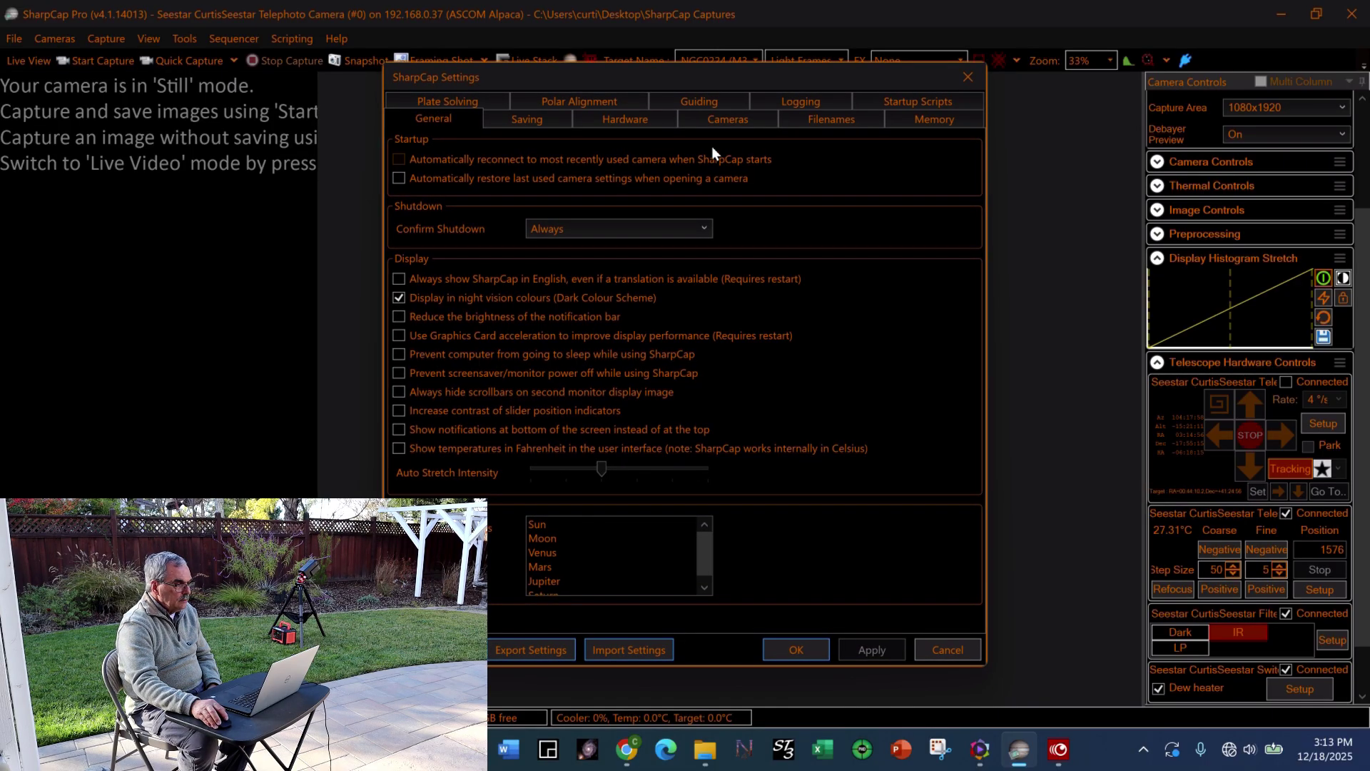
# Choose 'Dither only (no guiding) using ASCOM mount pulse guiding' on the Guiding tab and confirm.
pyautogui.click(715, 101)
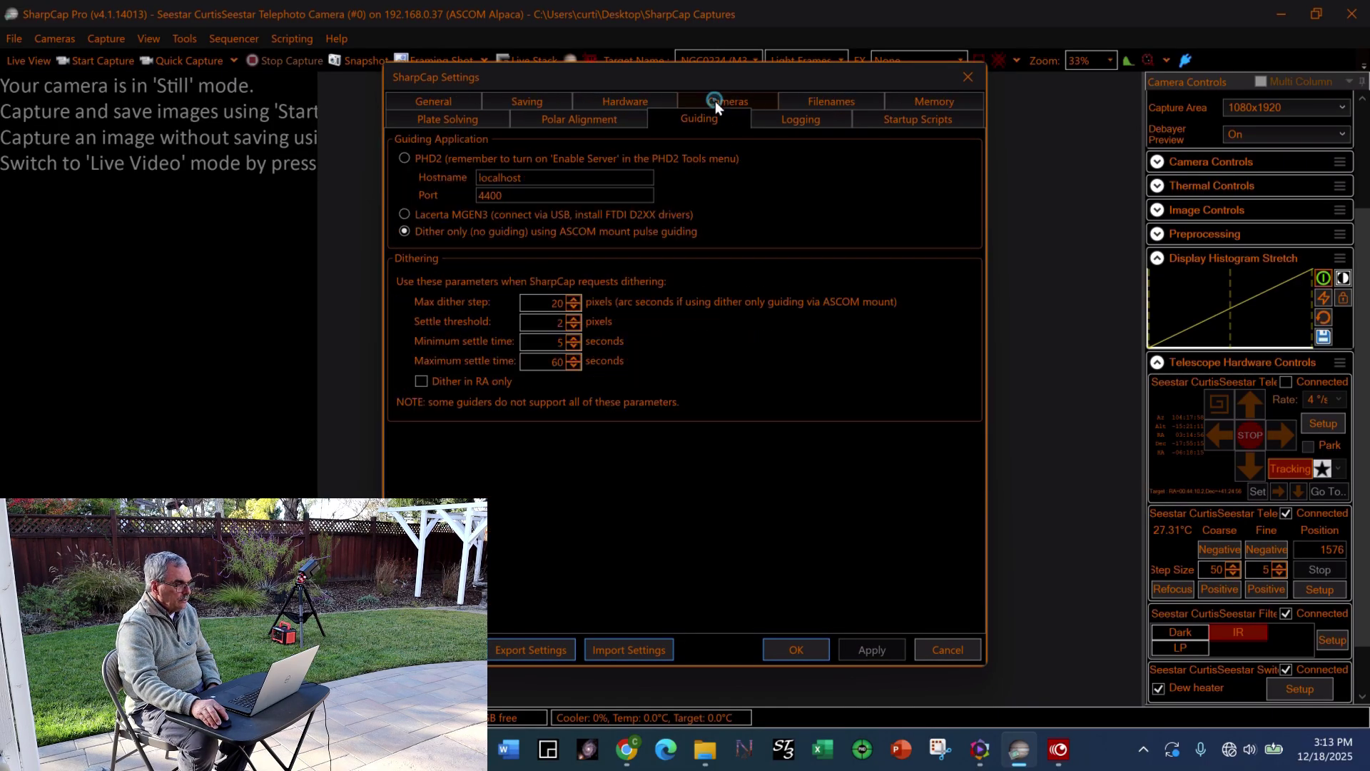
pyautogui.click(688, 234)
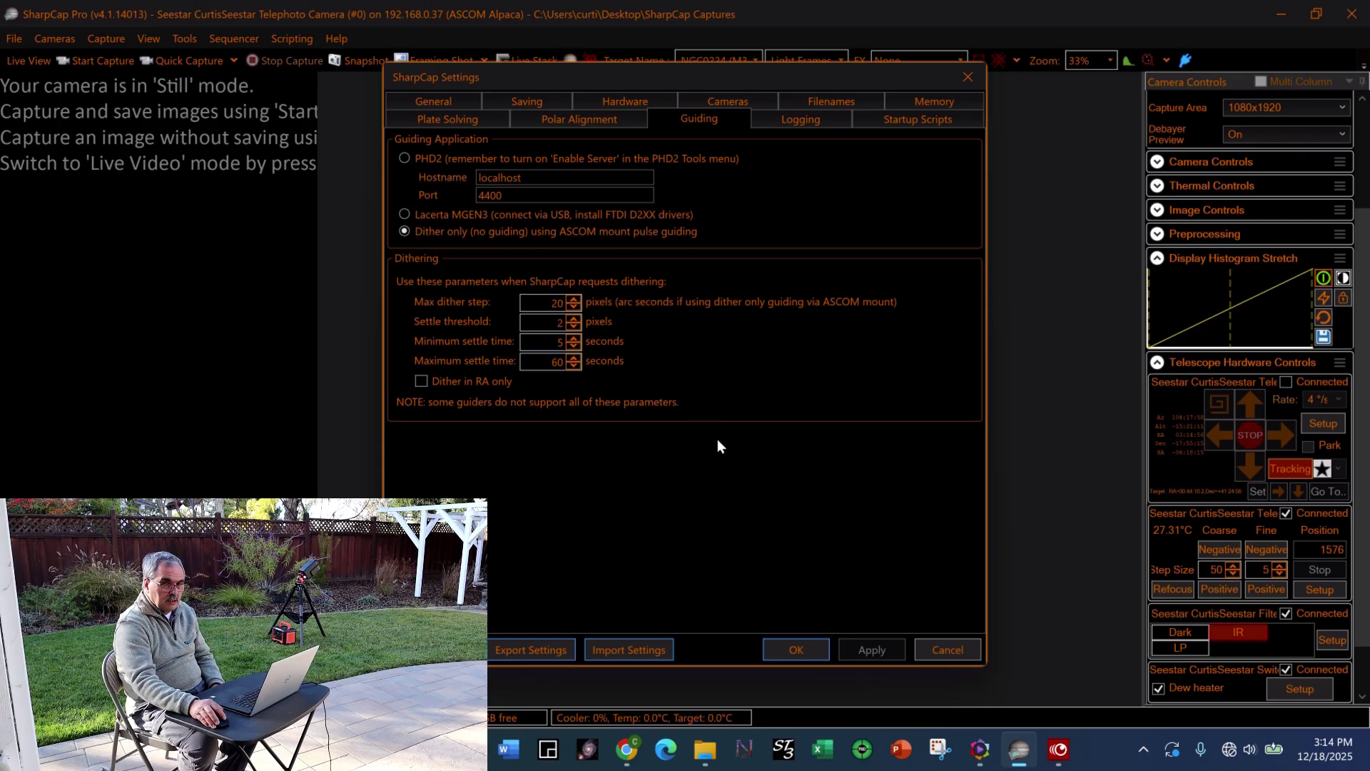
pyautogui.click(806, 646)
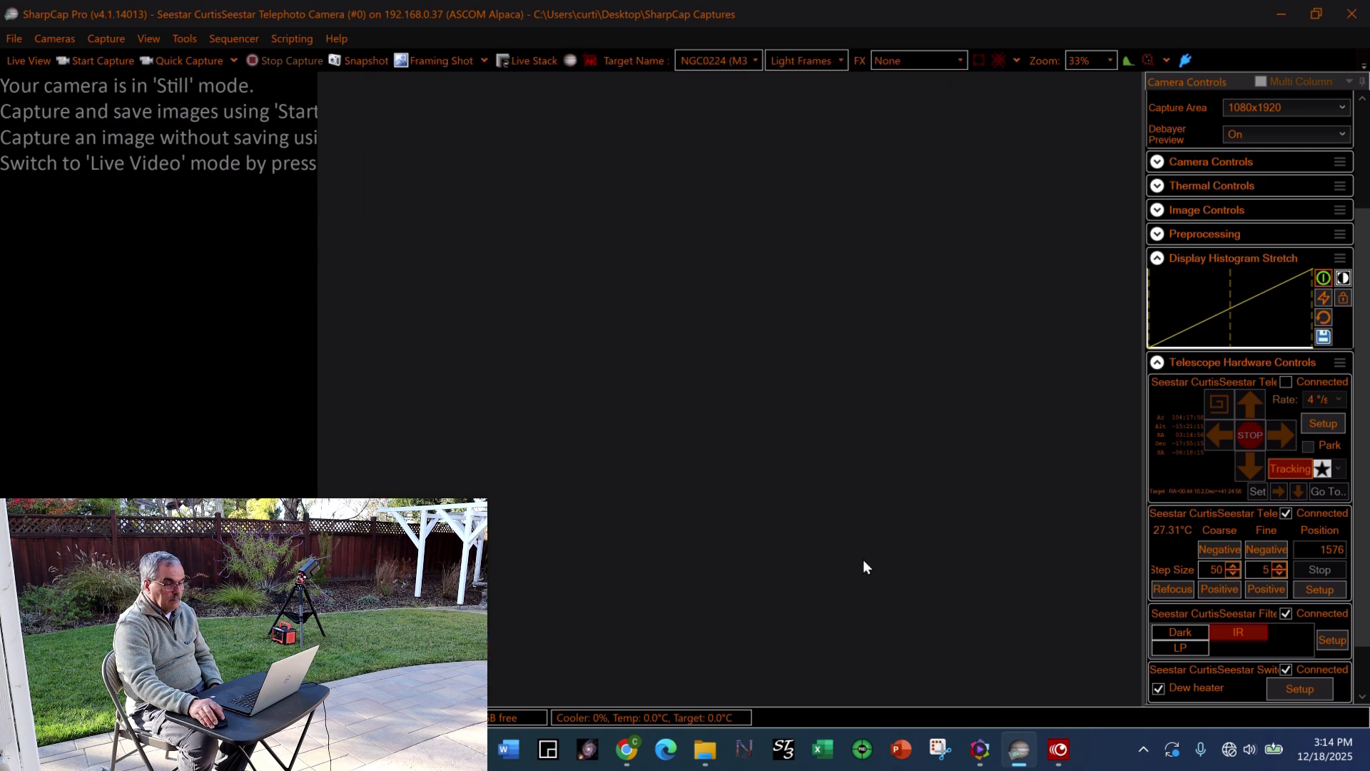